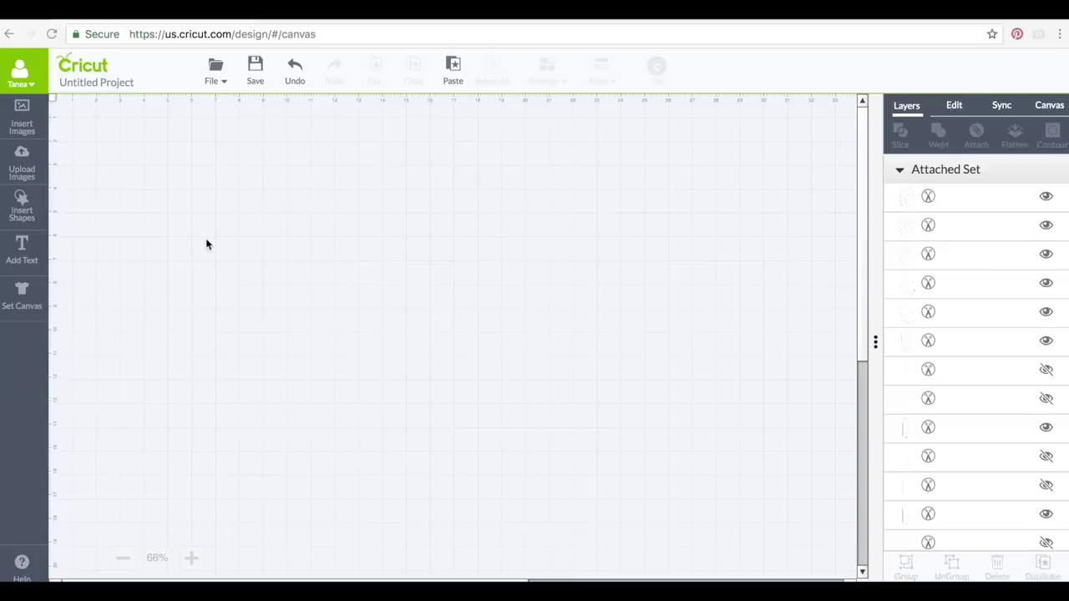
Step: Zoom the empty canvas from 66% to 100% and scroll back up to its top edge
click(191, 557)
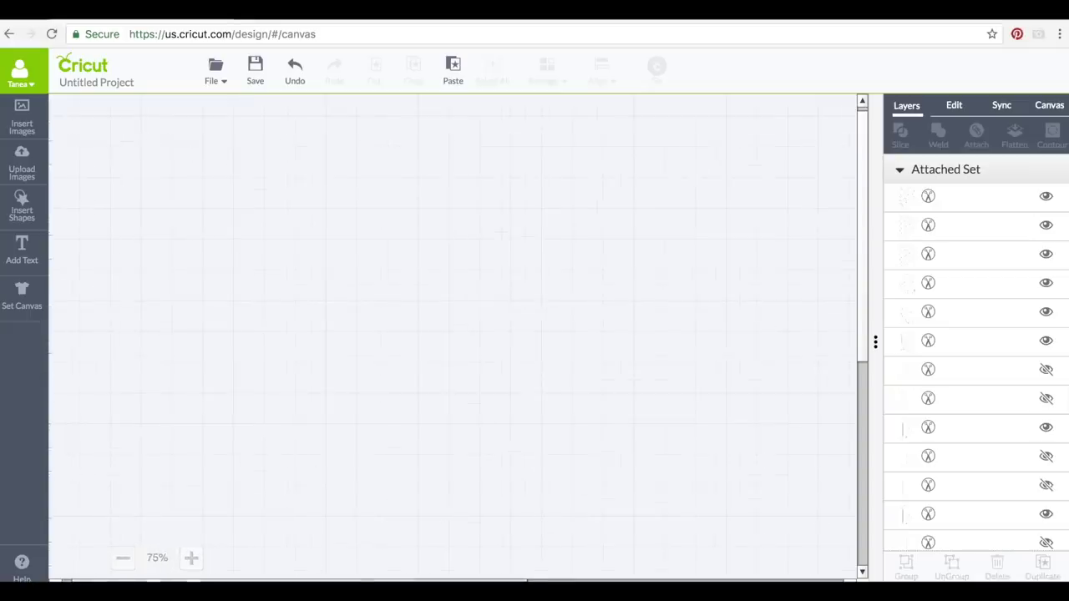
drag(864, 339, 859, 284)
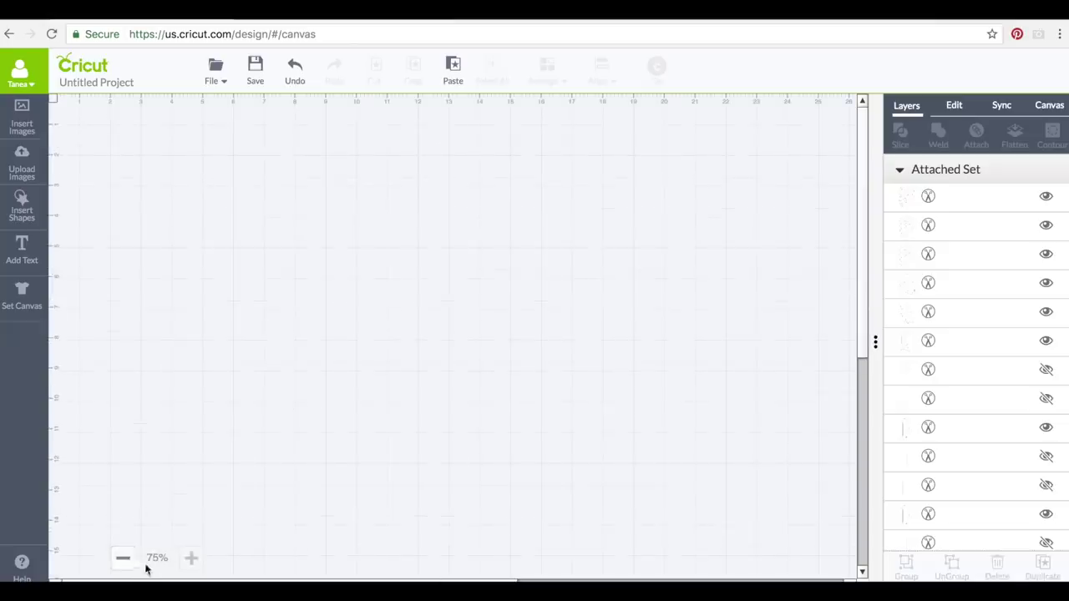
click(191, 558)
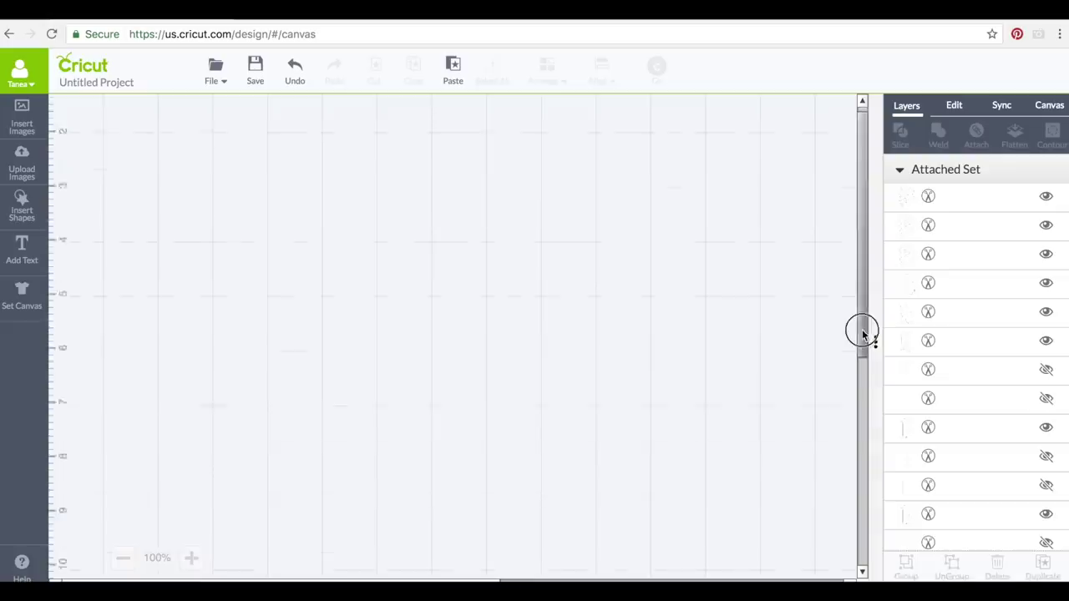
drag(861, 329, 863, 287)
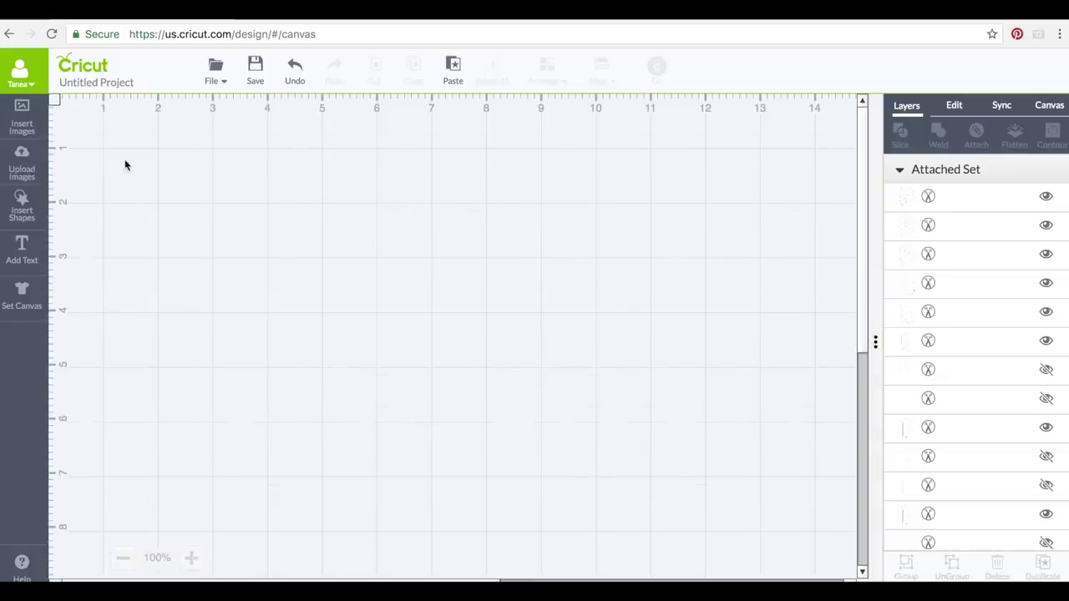
Step: In a new tab, search Google Images for 'disney castle'
click(249, 19)
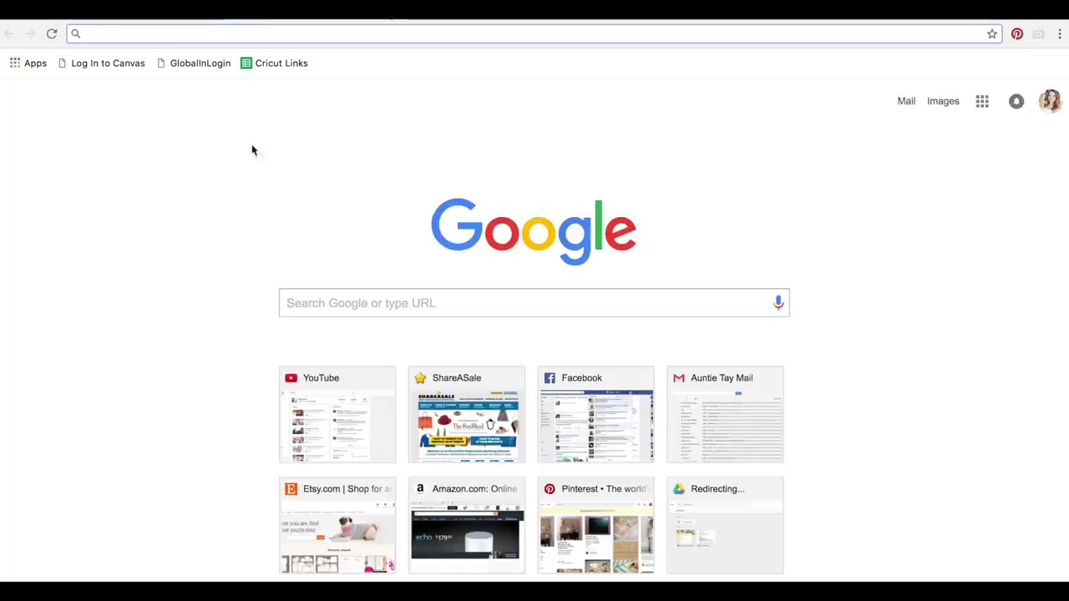
click(309, 297)
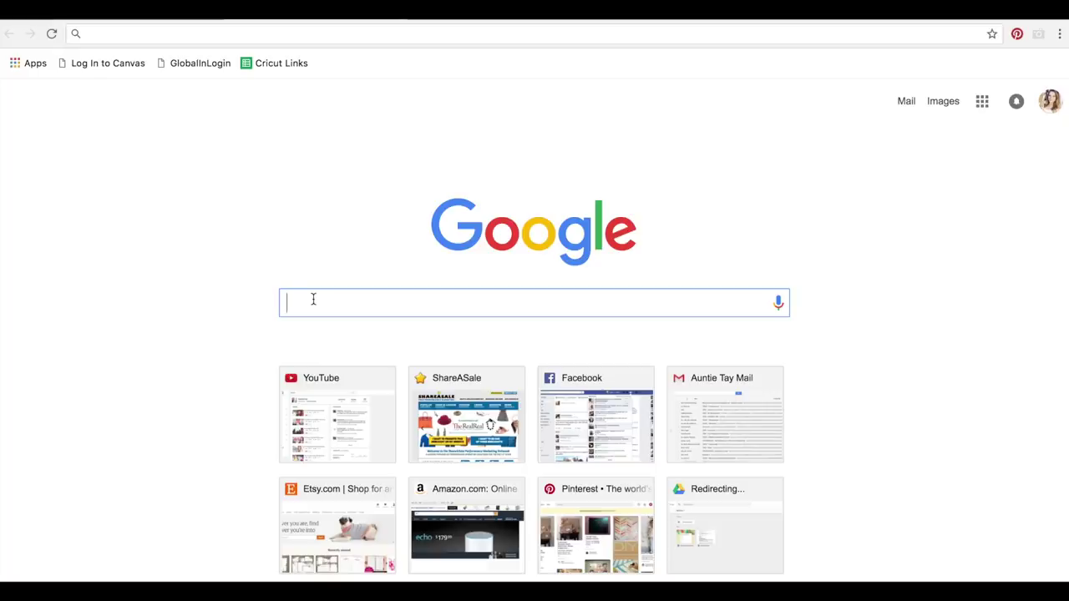
text(disney )
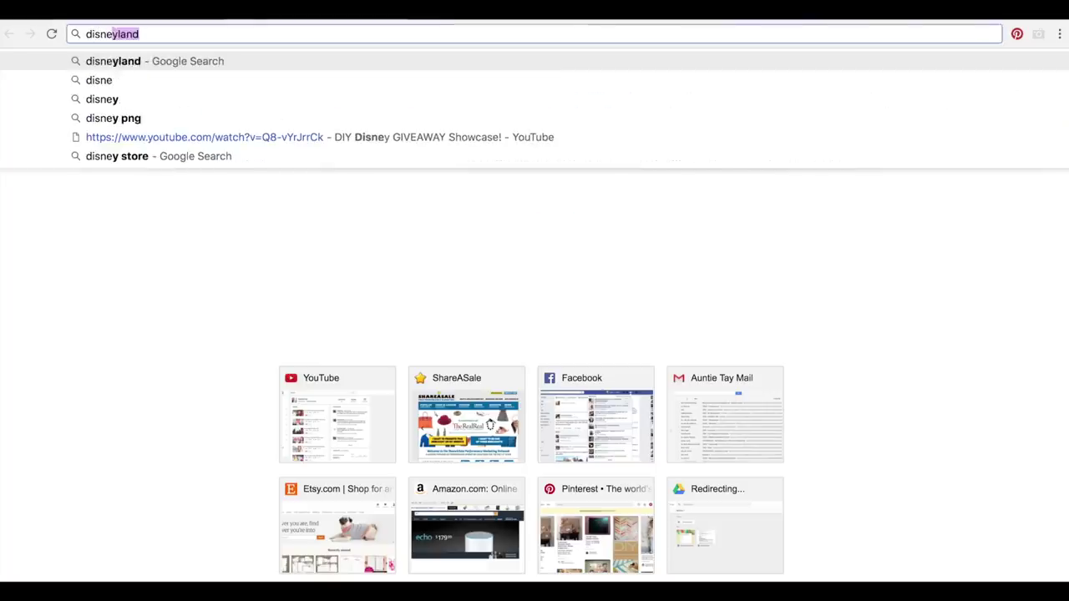
text(castle)
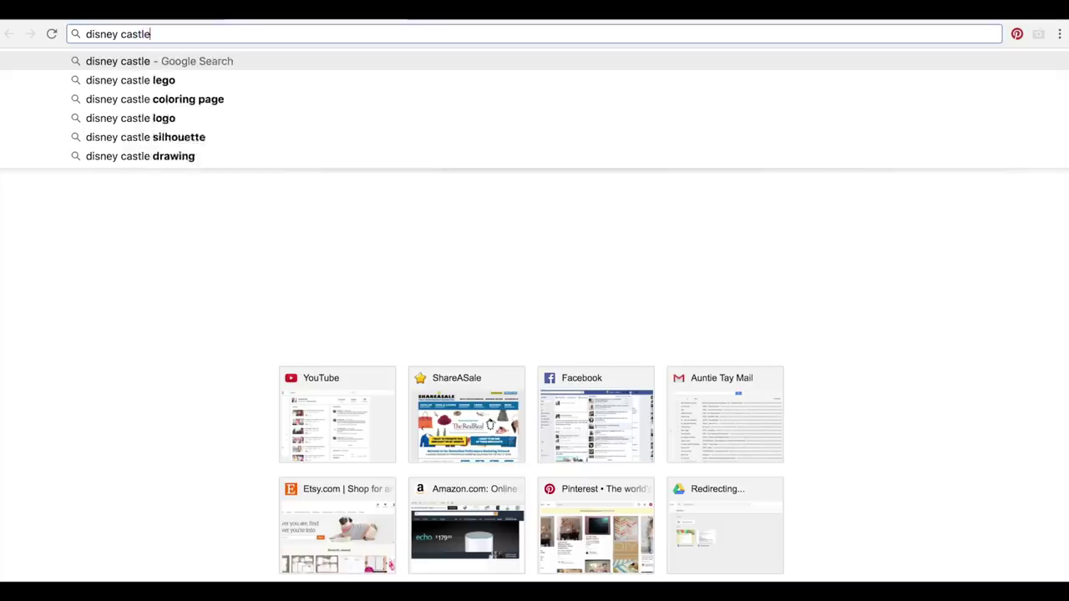
key(Return)
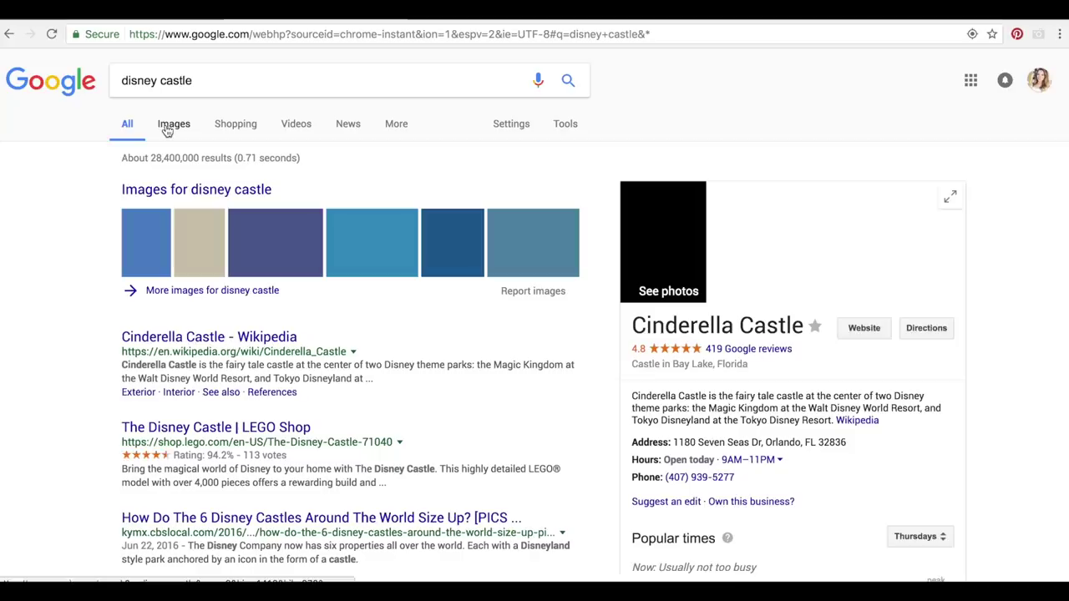
click(167, 130)
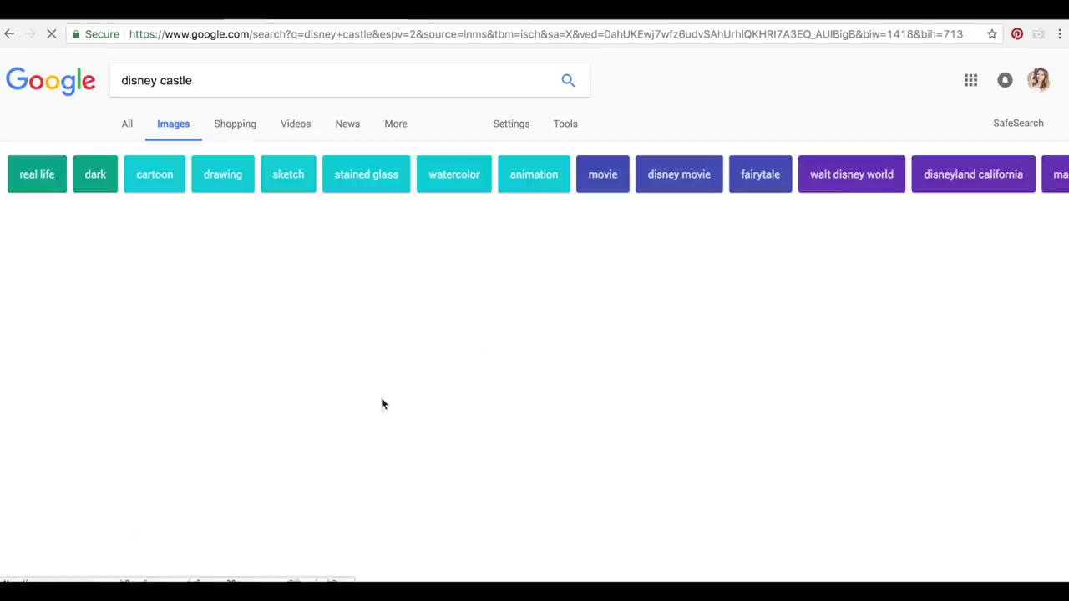
Step: Save the glowing Walt Disney castle picture to the Desktop as maxresdefault
scroll(380, 406, down, 1)
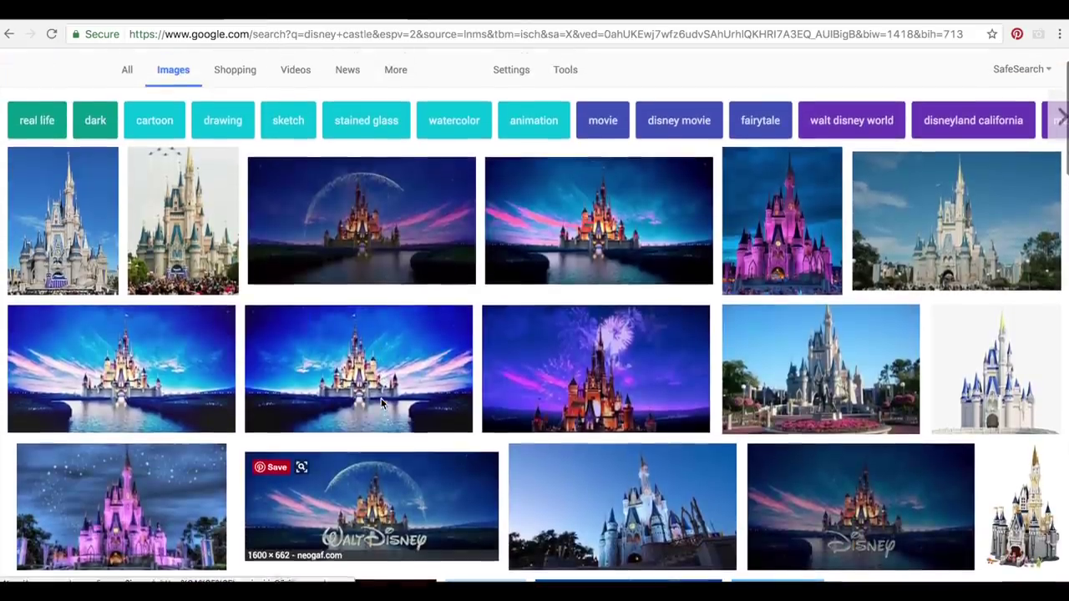
click(581, 234)
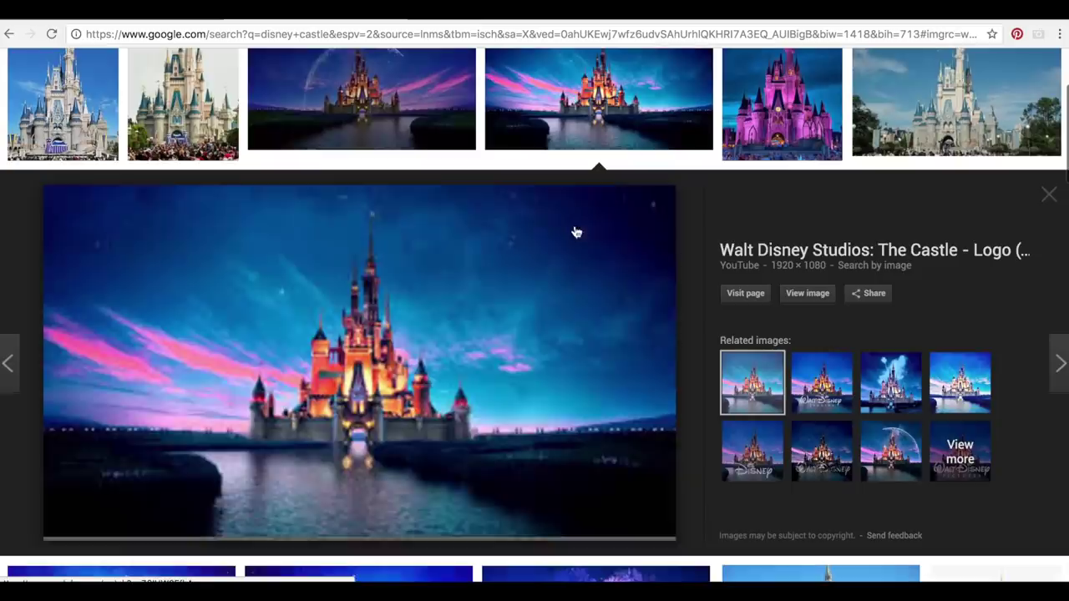
right_click(335, 378)
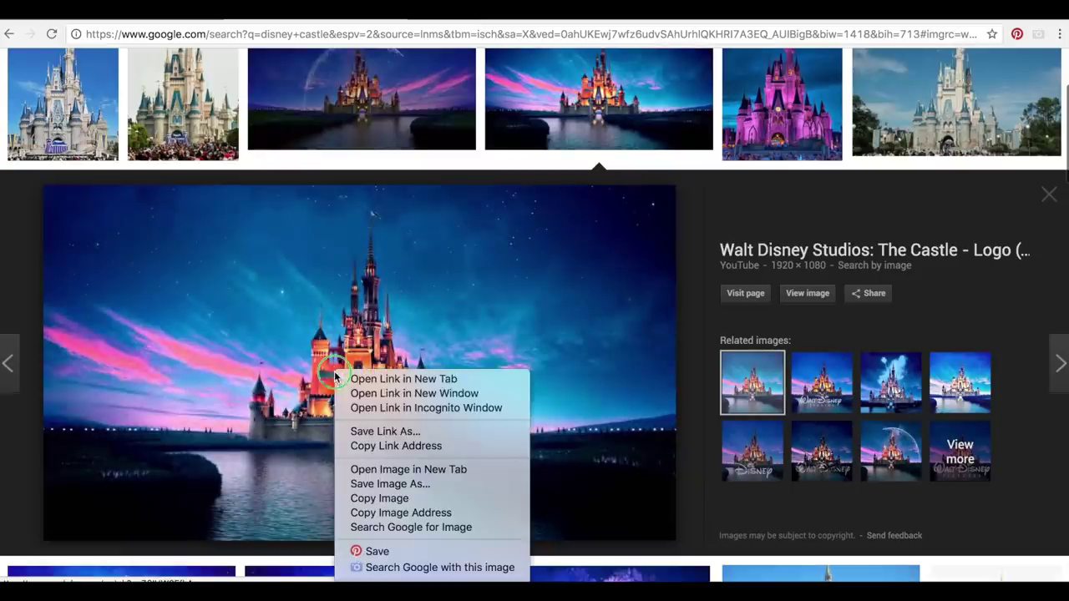
click(374, 483)
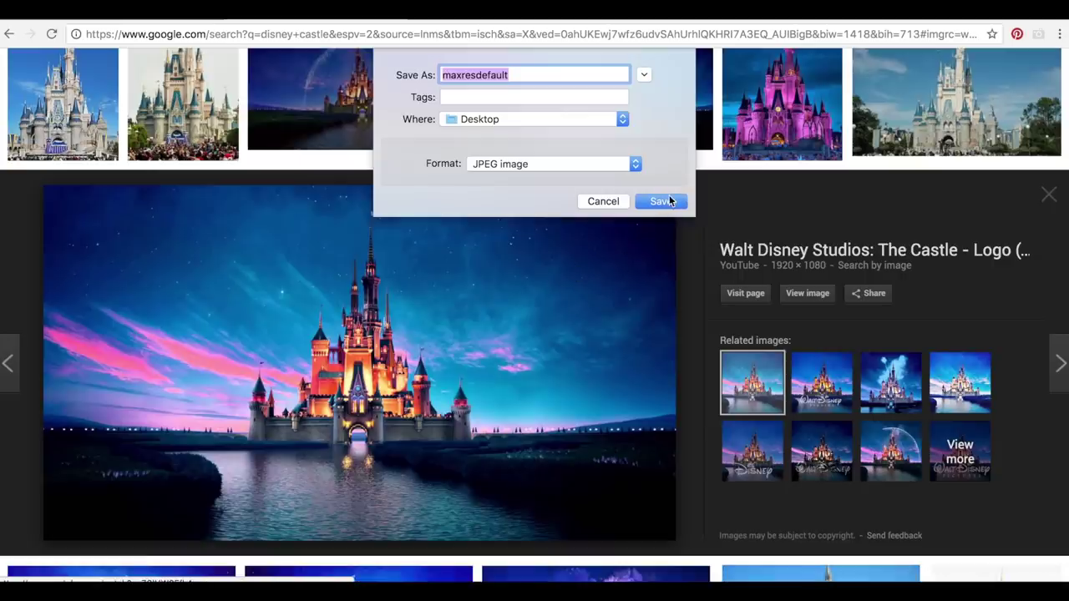
click(662, 202)
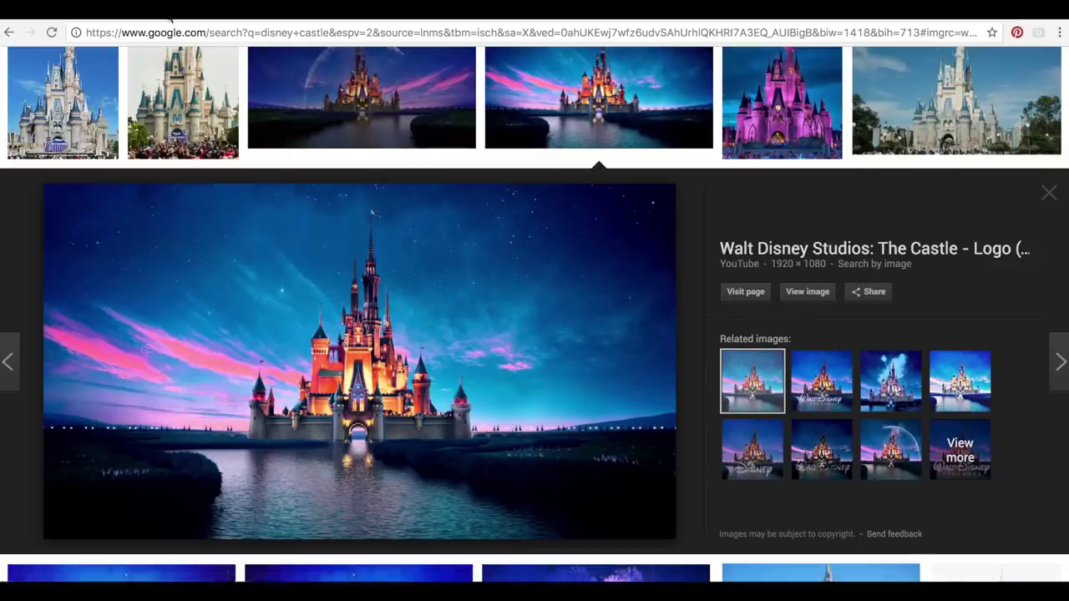
Step: Back in Cricut, upload maxresdefault.jpg from the Desktop as a new image
click(181, 26)
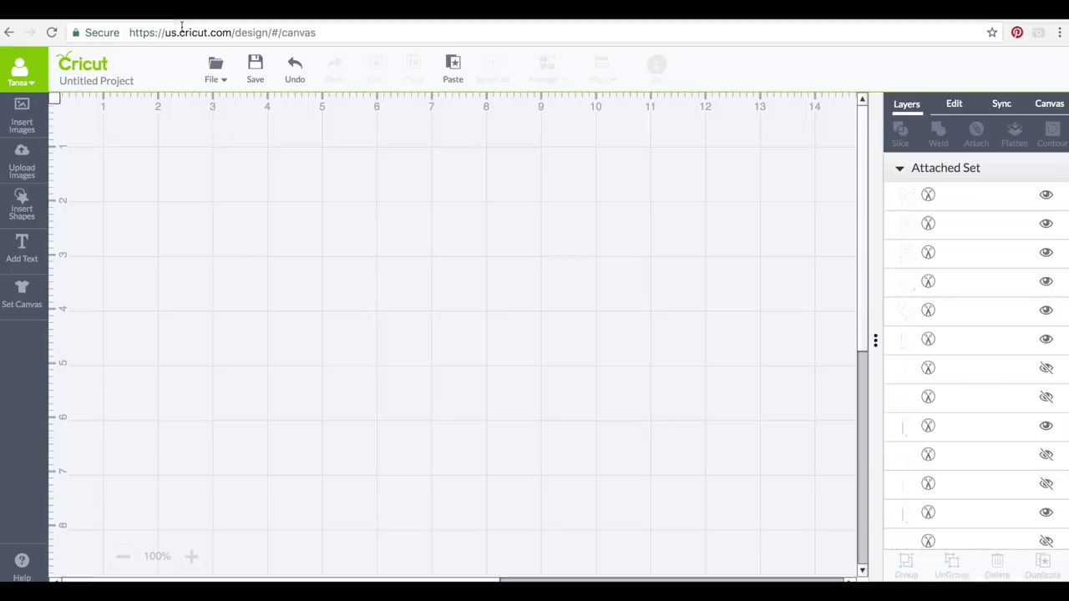
click(23, 157)
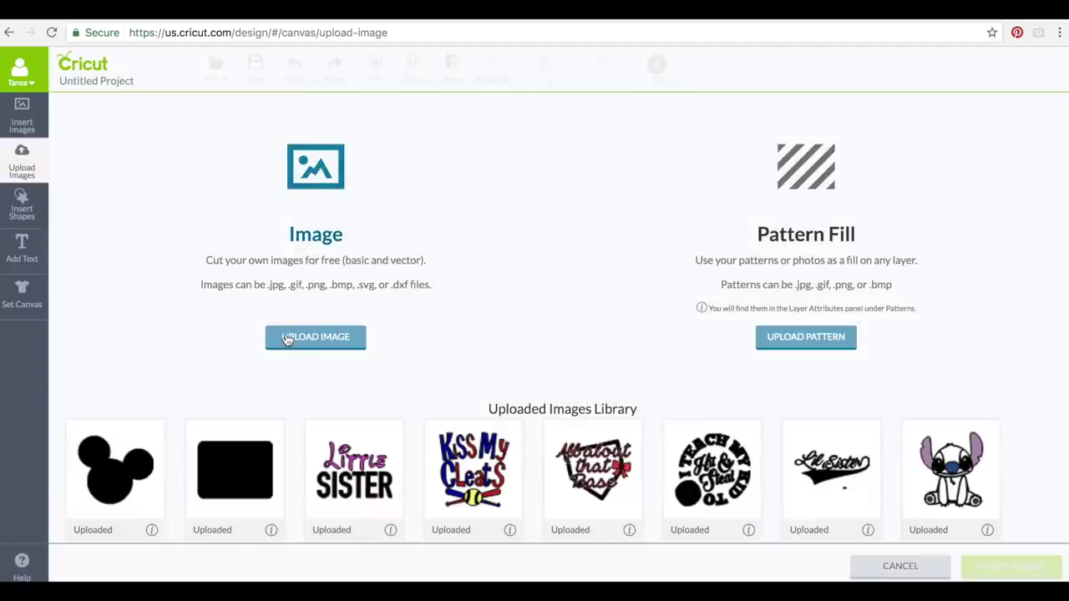
click(286, 337)
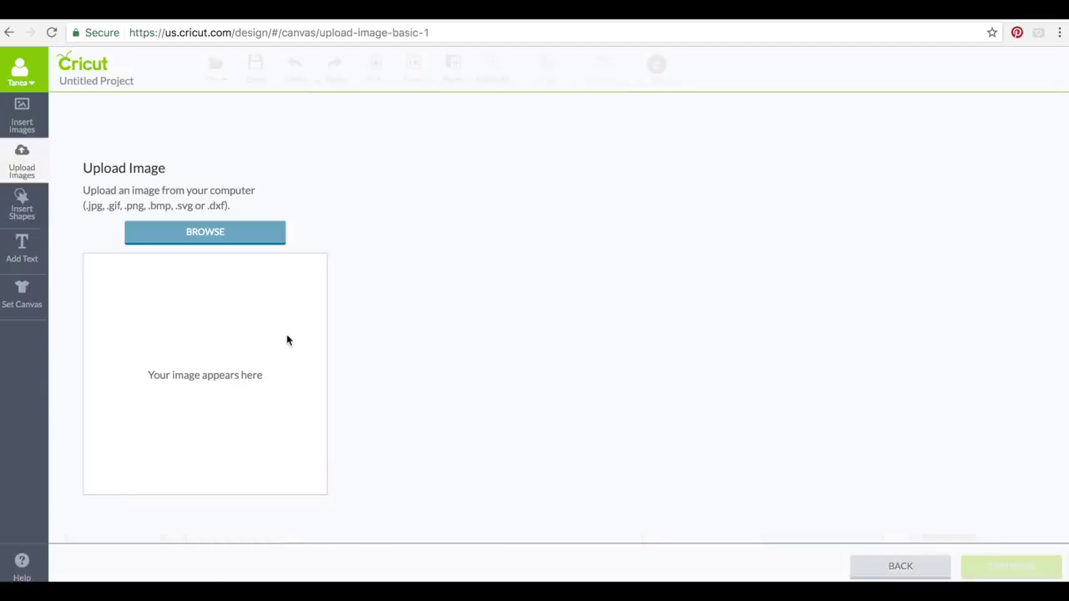
click(221, 236)
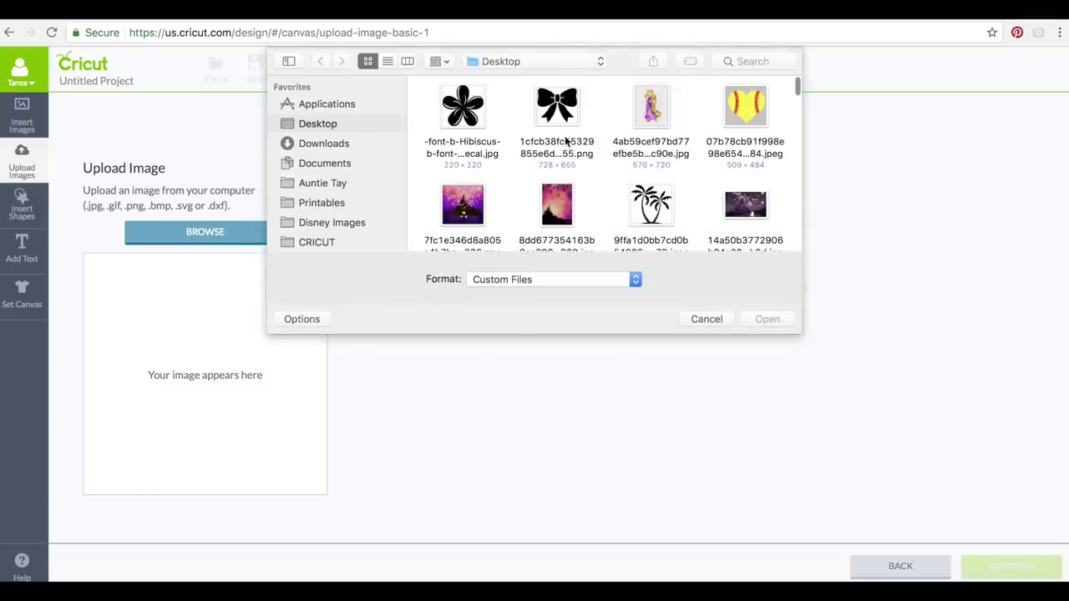
scroll(566, 142, down, 5)
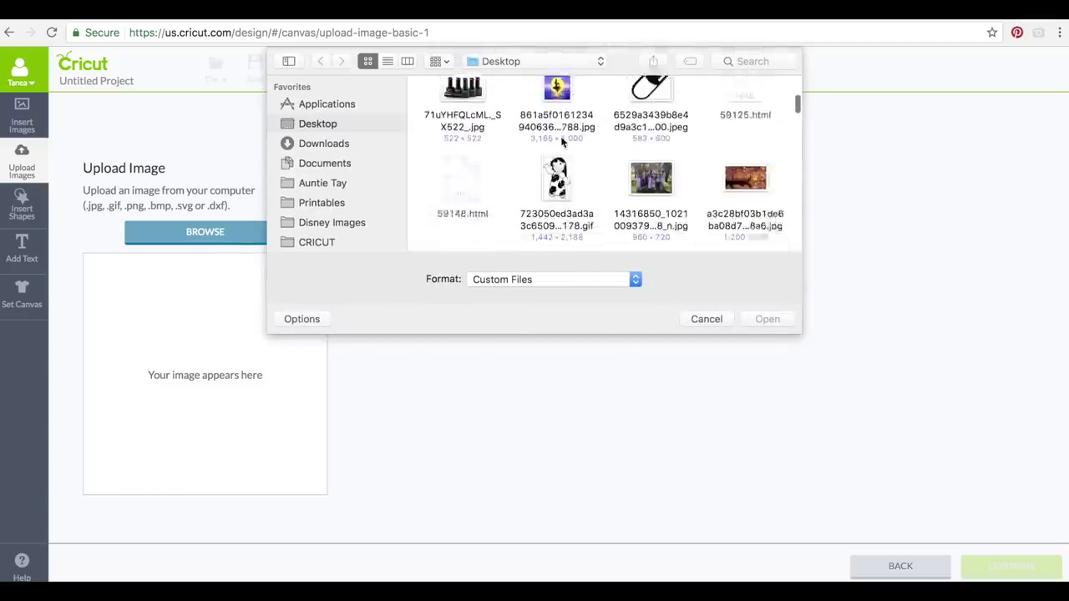
scroll(563, 142, down, 6)
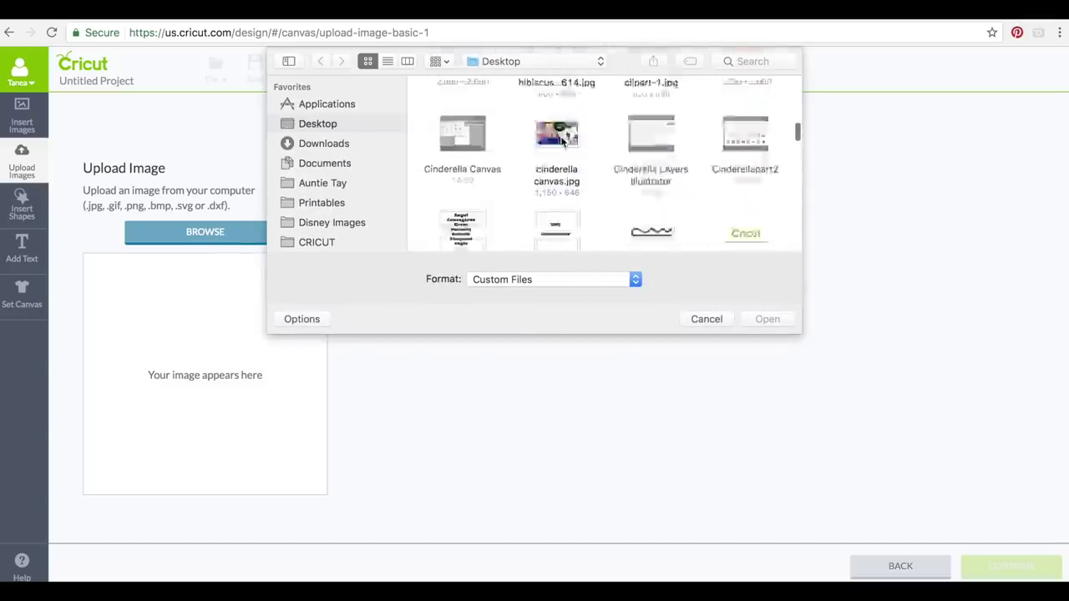
scroll(562, 142, down, 10)
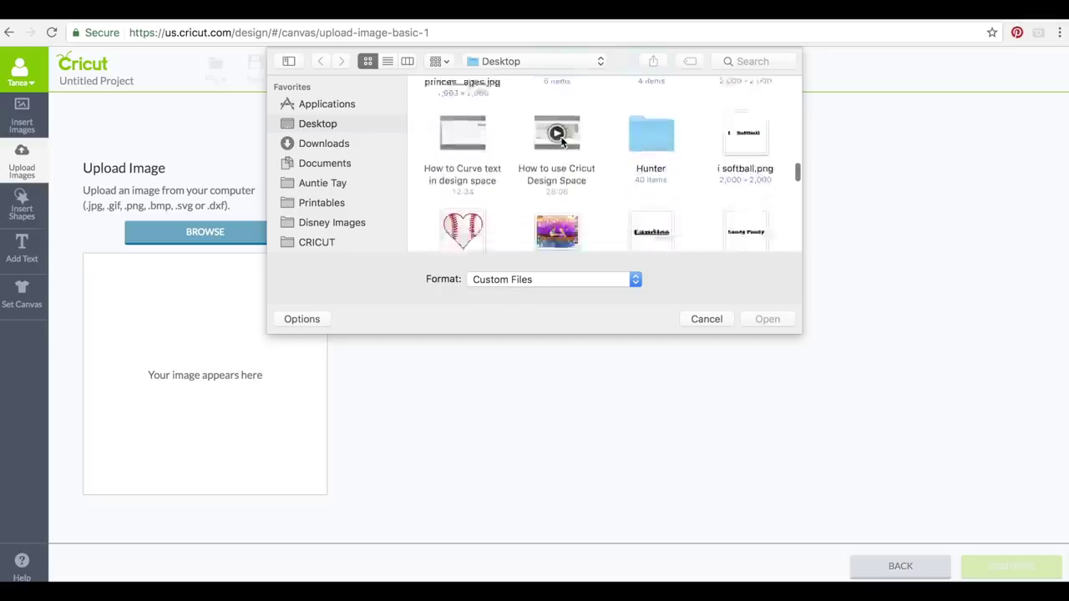
scroll(561, 136, down, 10)
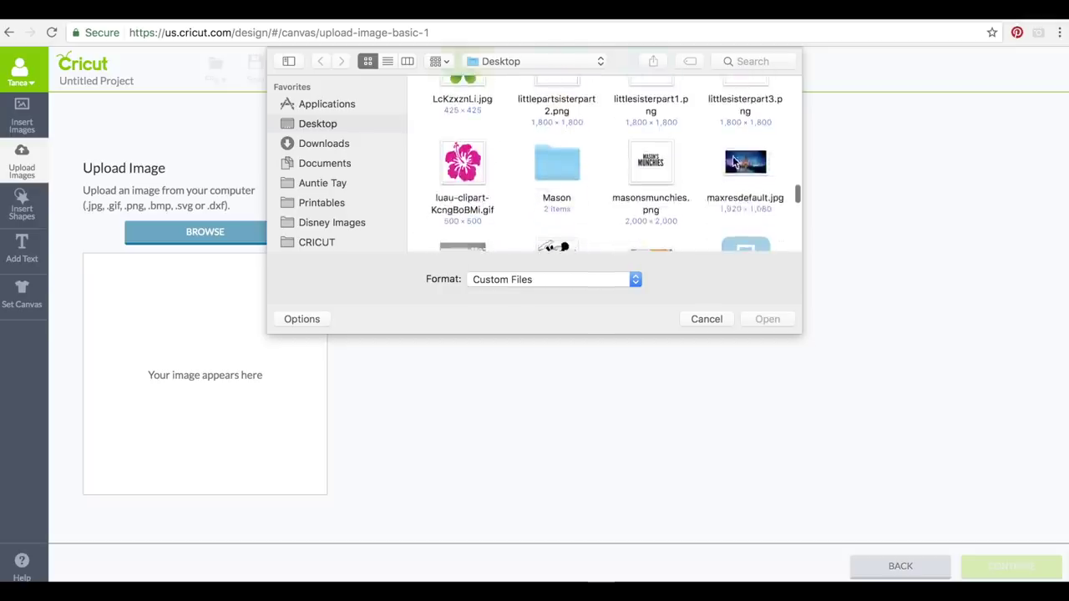
click(733, 162)
click(766, 318)
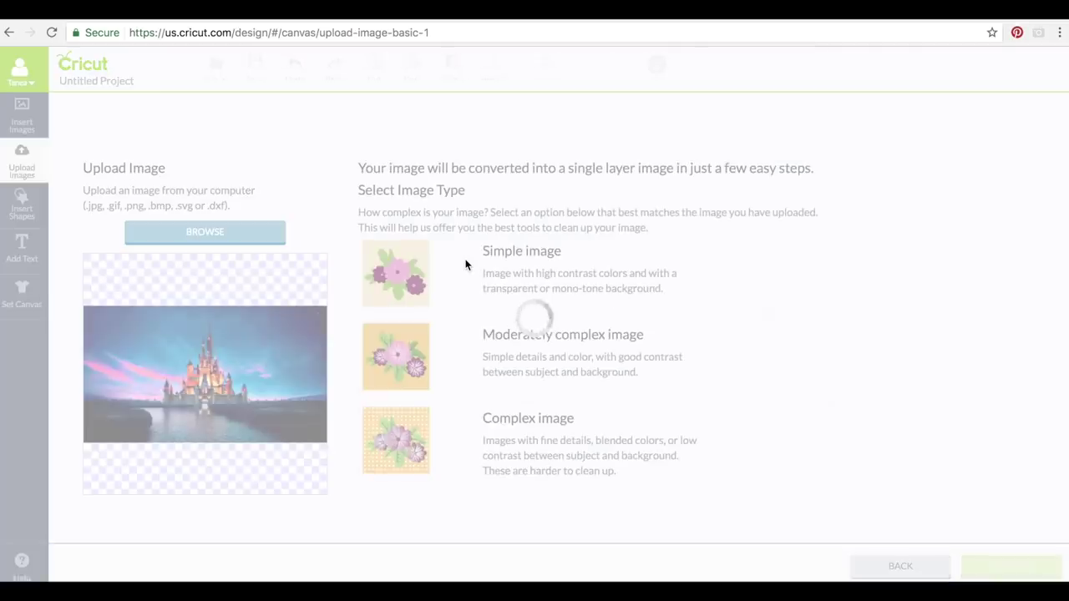
Step: Compare the Simple, Moderately complex and Complex previews, keep Complex for the castle, and continue
click(505, 434)
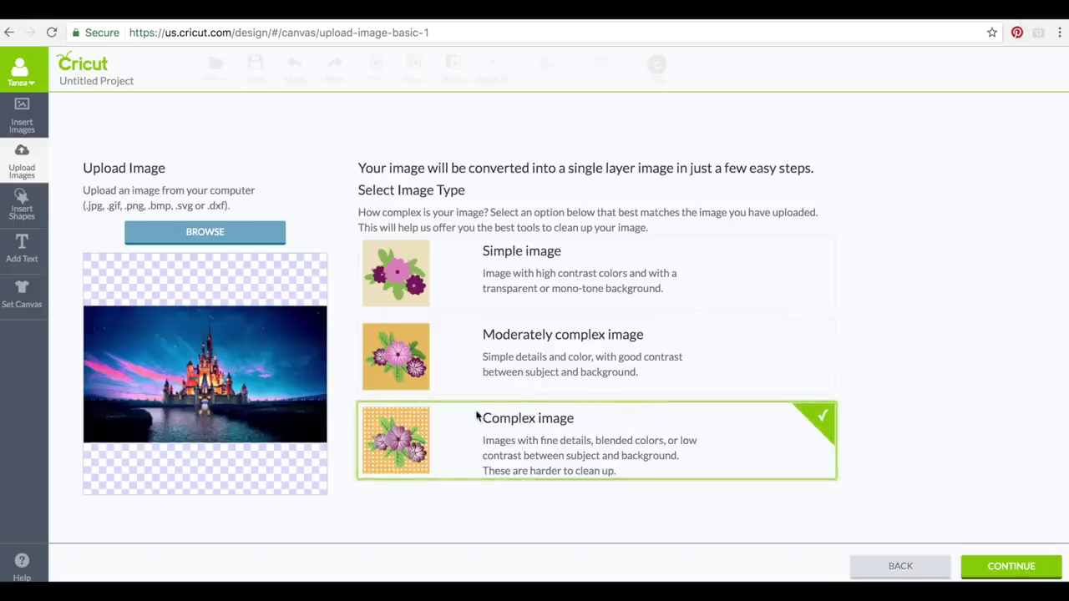
click(398, 293)
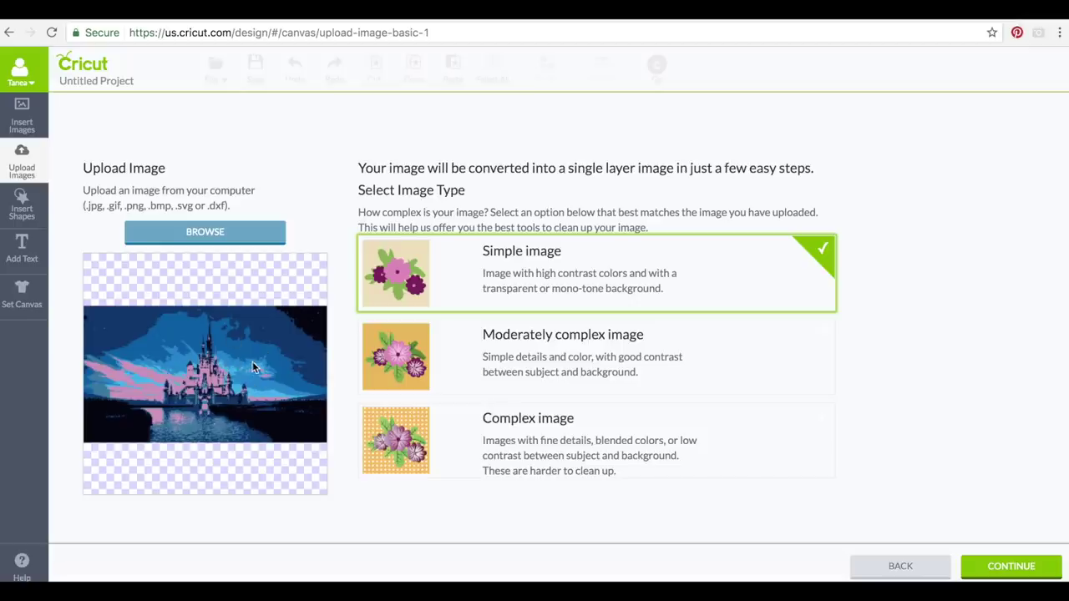
click(488, 370)
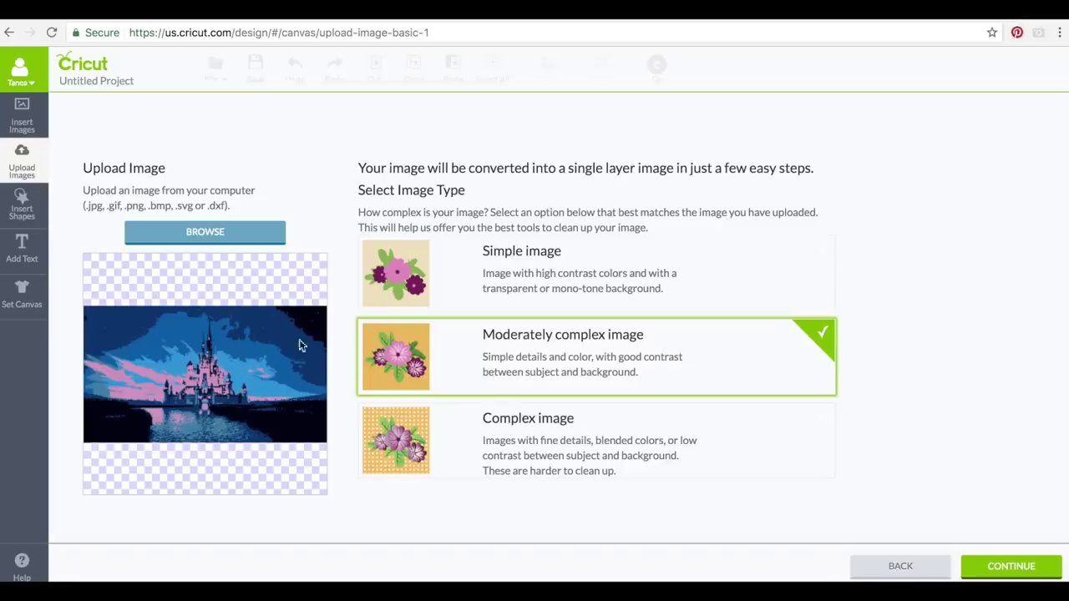
click(511, 429)
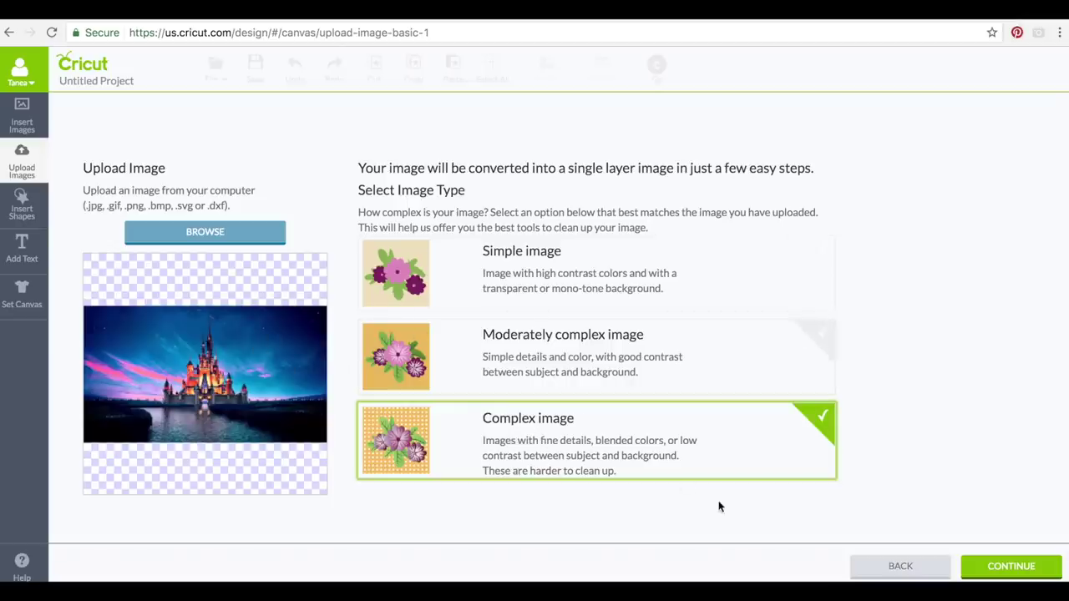
click(1029, 560)
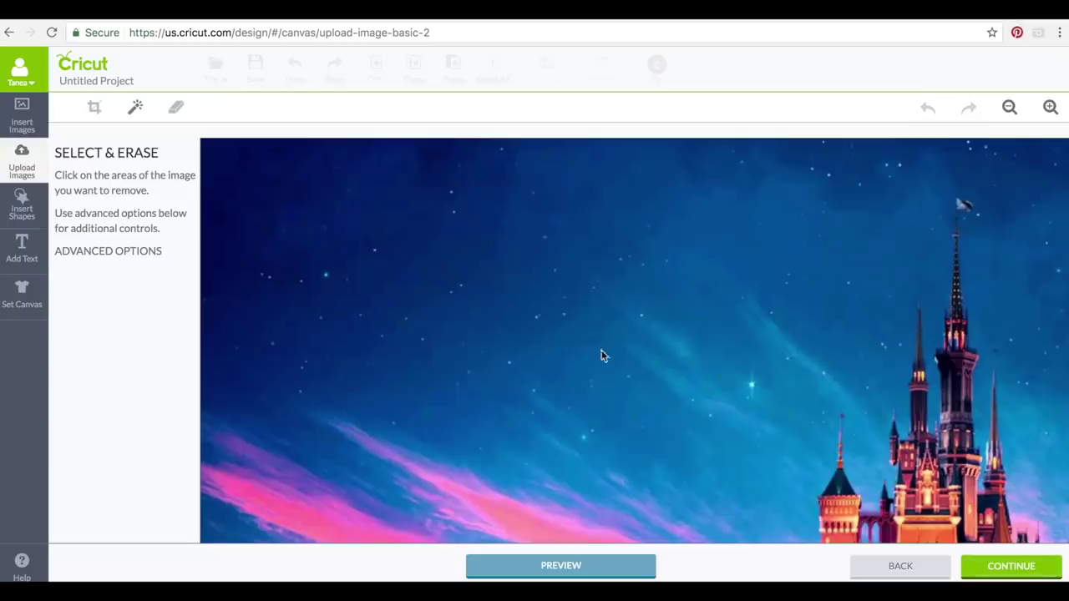
Step: Erase the upper-left sky, right-side sky, right-hand water and pink left sky patch around the castle
click(1009, 107)
click(1009, 107)
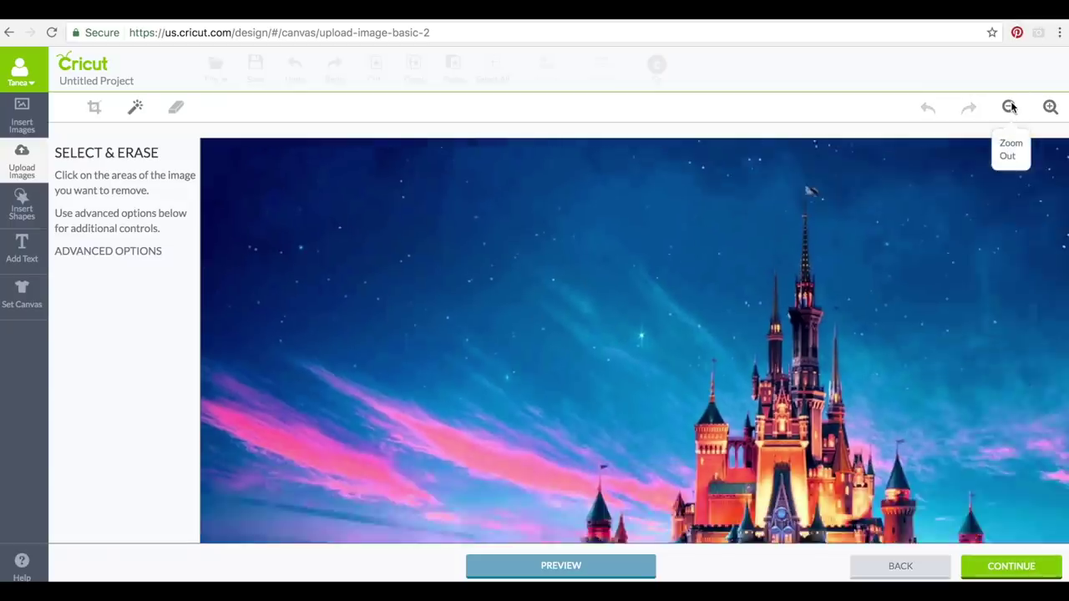
click(1009, 107)
click(1009, 107)
click(1008, 107)
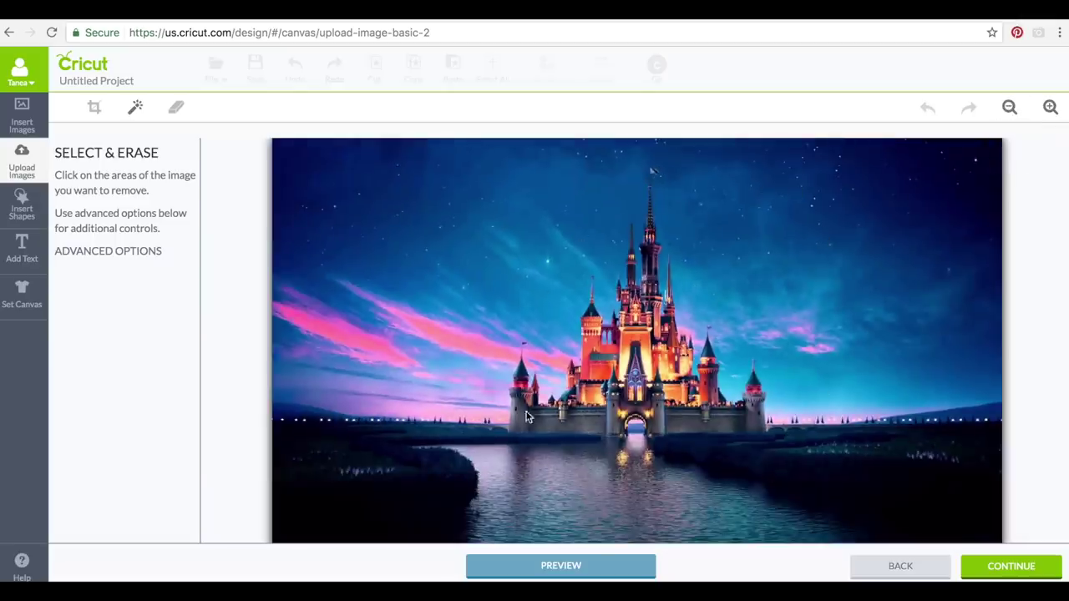
click(392, 193)
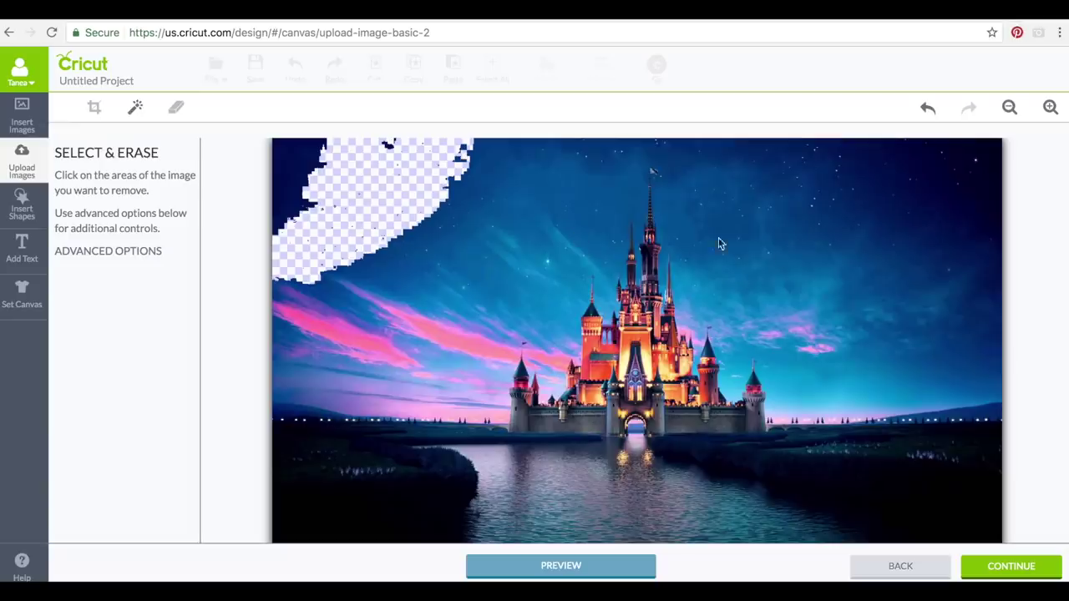
click(803, 266)
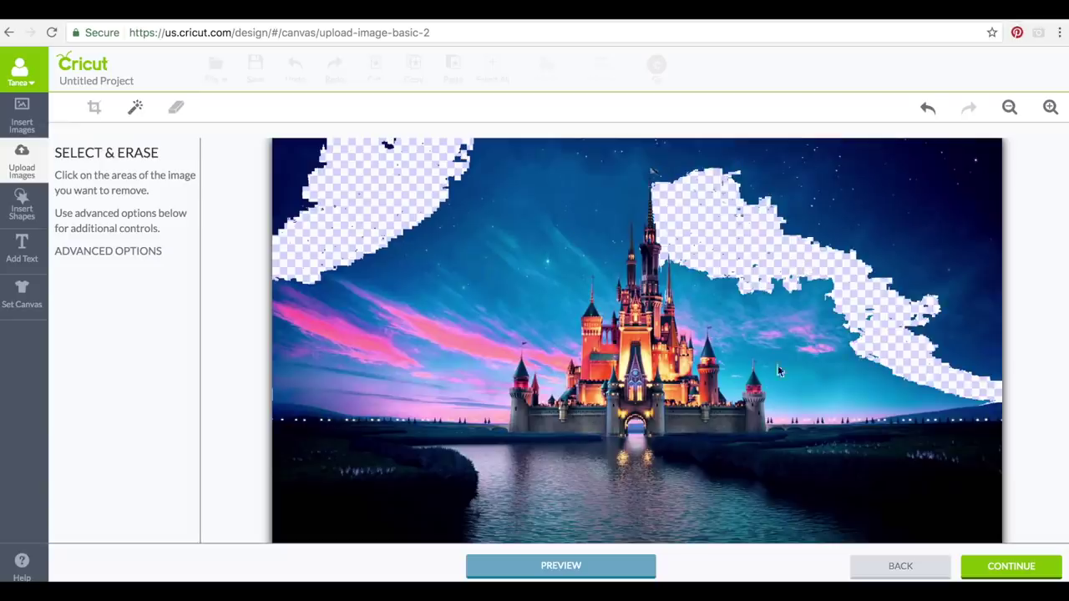
scroll(488, 413, down, 1)
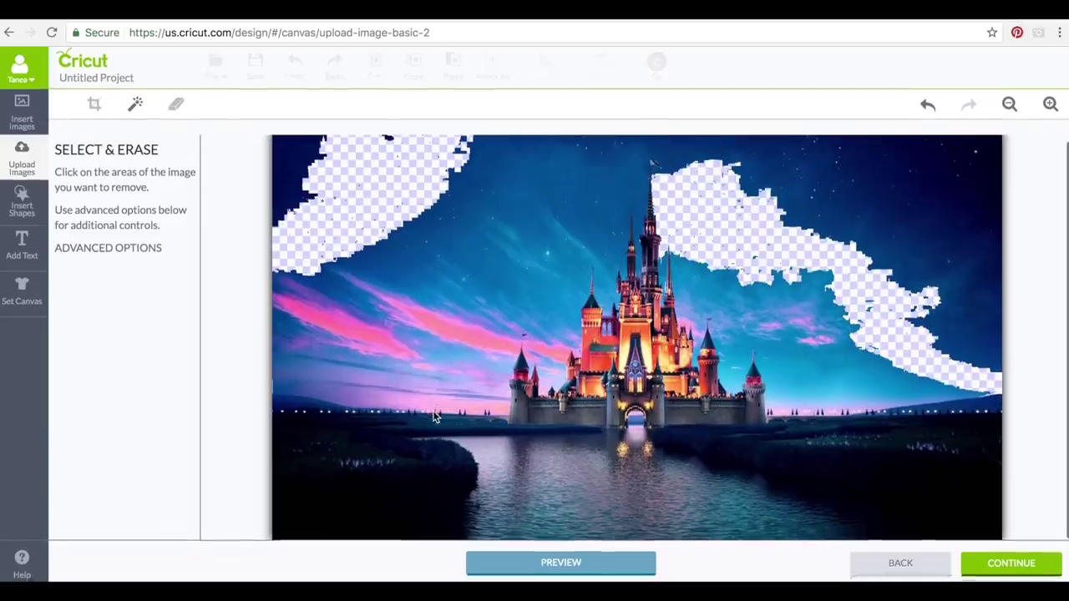
click(784, 489)
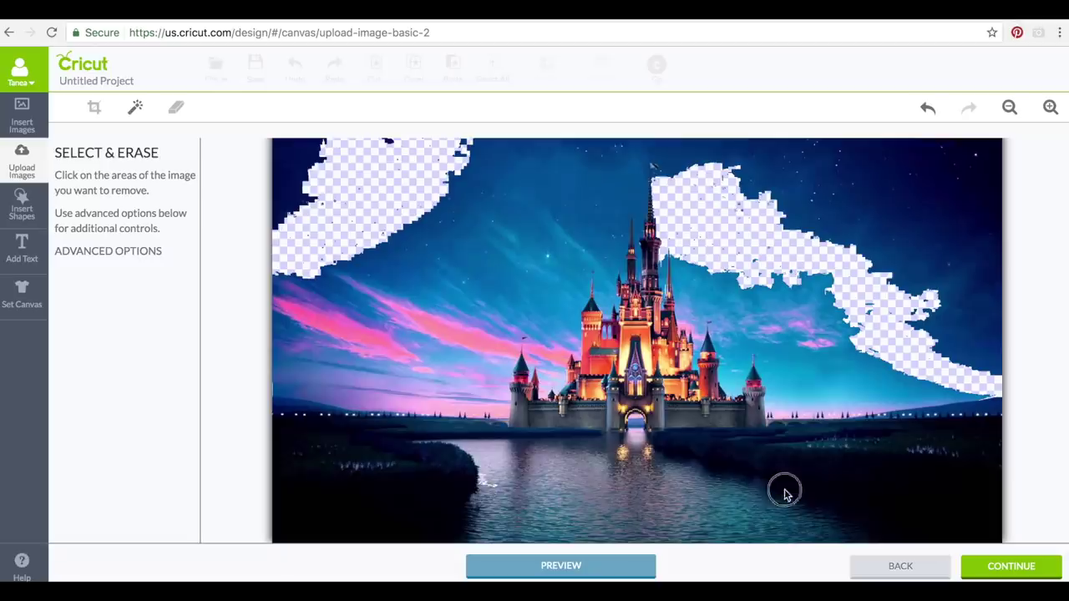
click(471, 347)
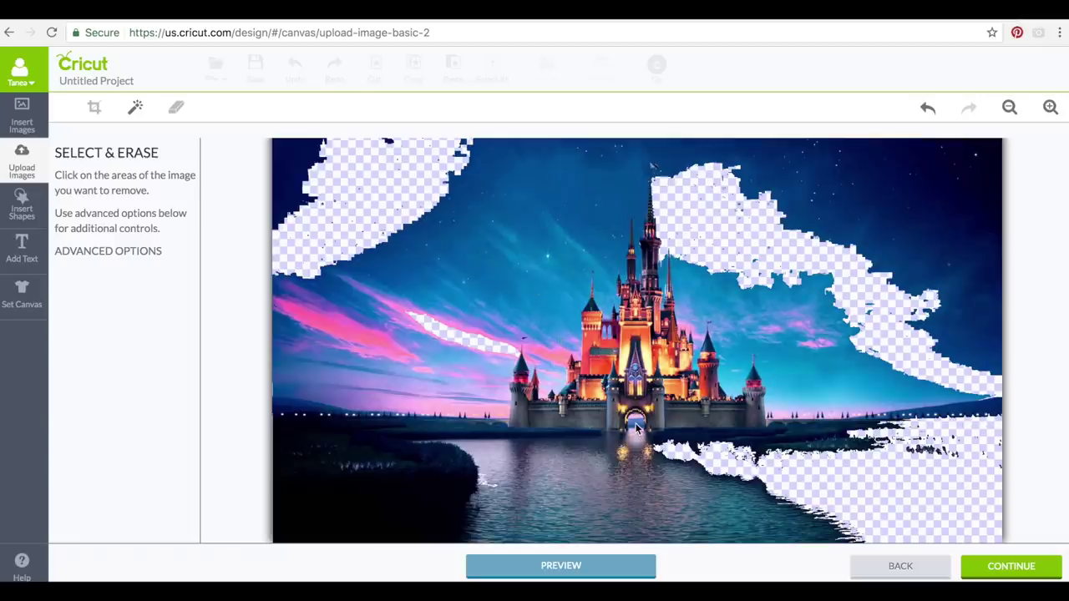
Step: Save the erased castle as a Print Then Cut image named maxresdefault
click(984, 573)
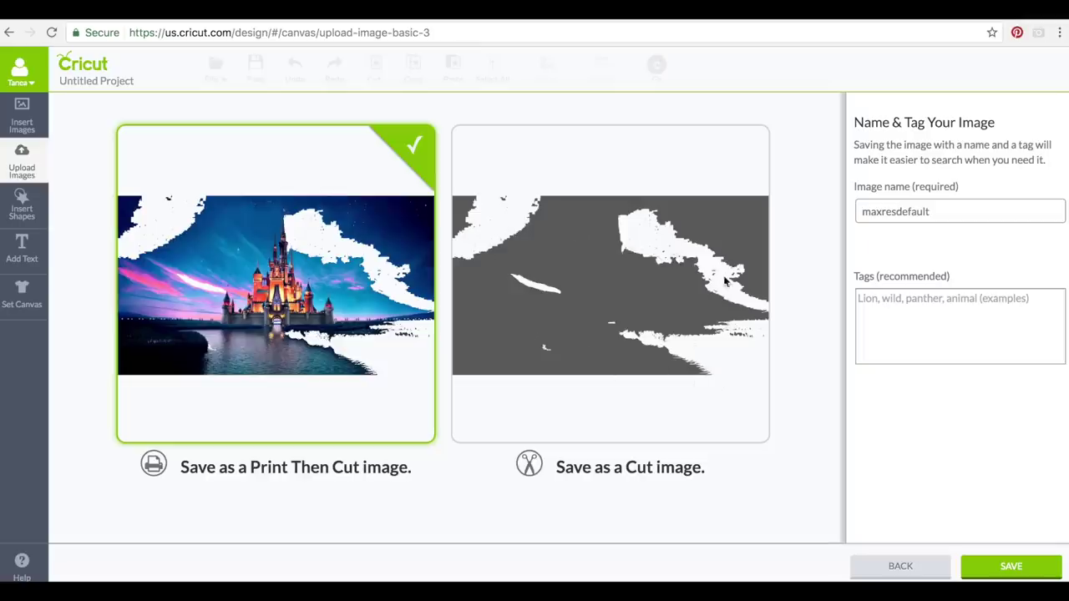
click(586, 271)
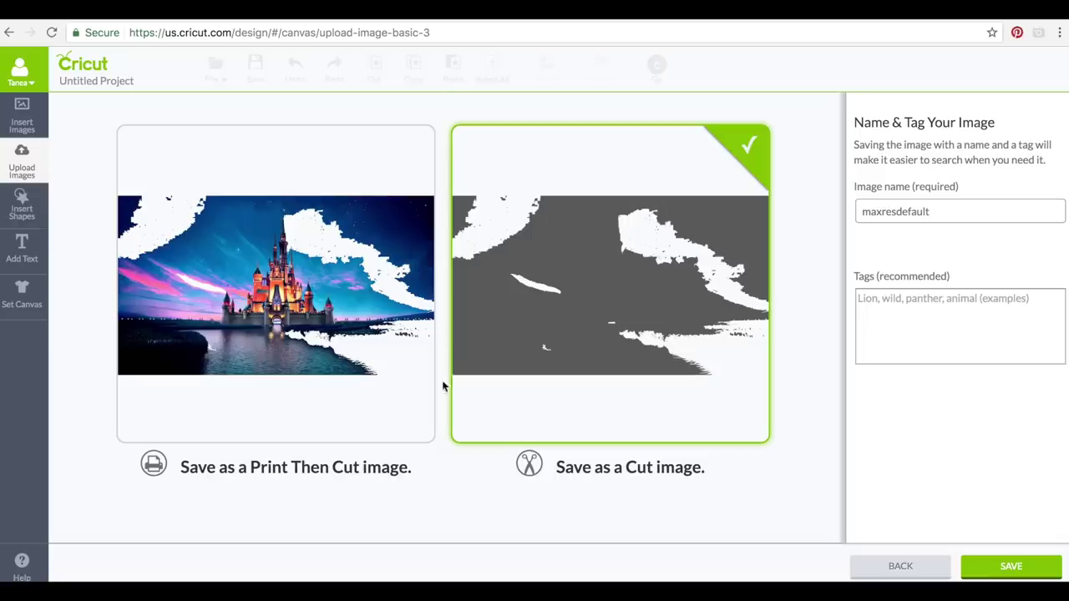
click(349, 325)
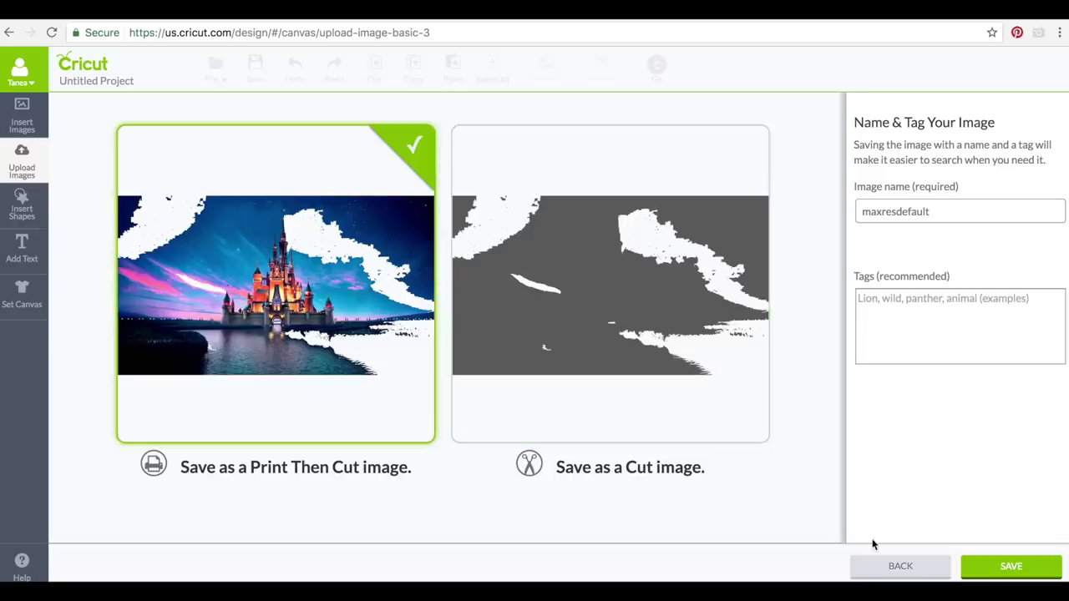
click(989, 571)
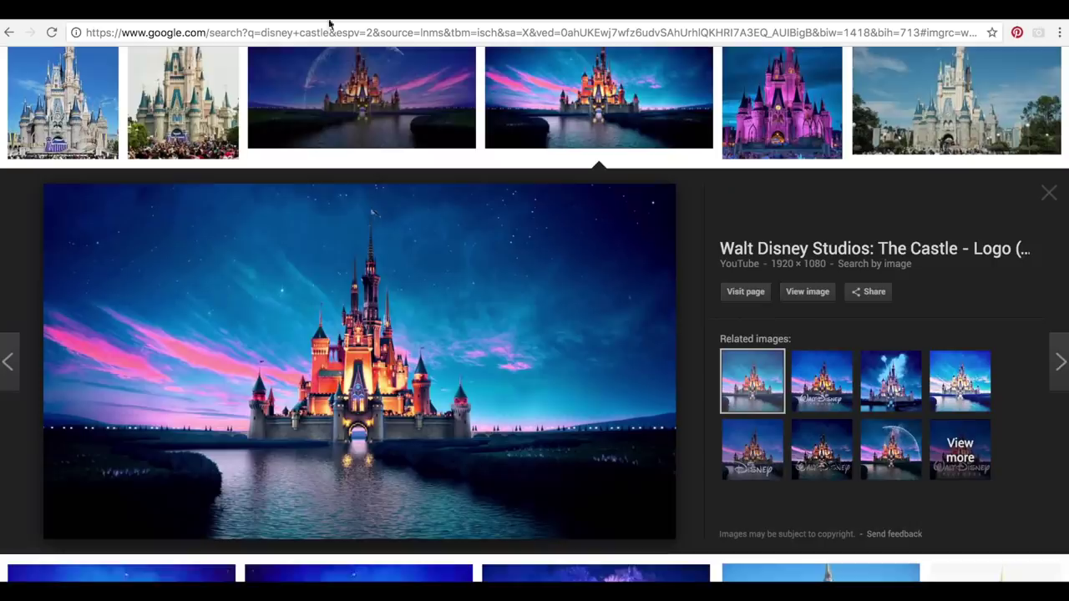
Step: Search Google Images for 'mickey clipart' and scroll through the results
scroll(370, 208, up, 5)
drag(272, 78, 125, 67)
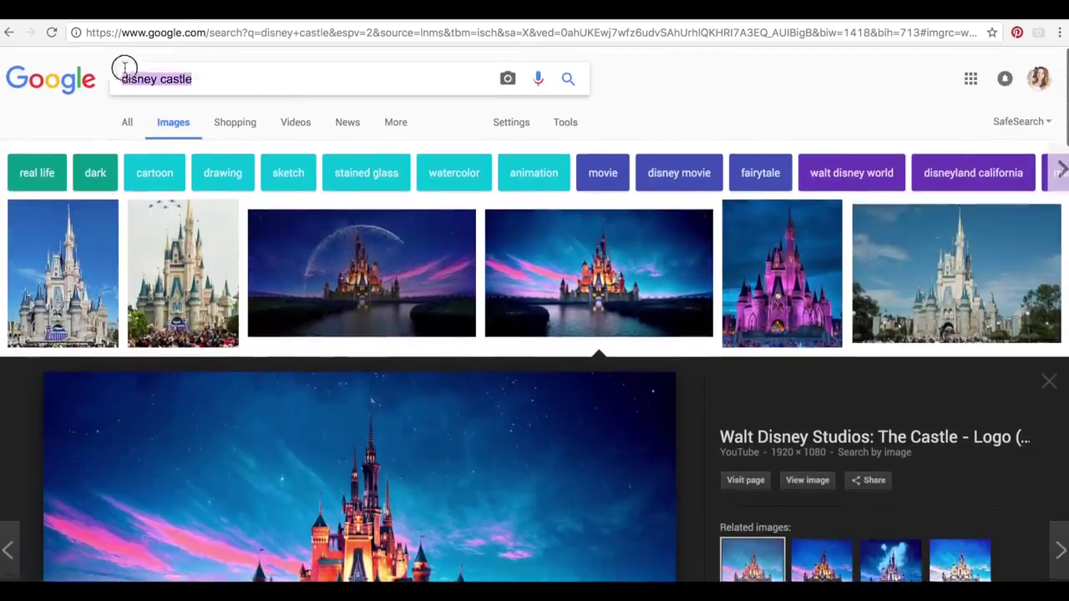
text(mickey clip)
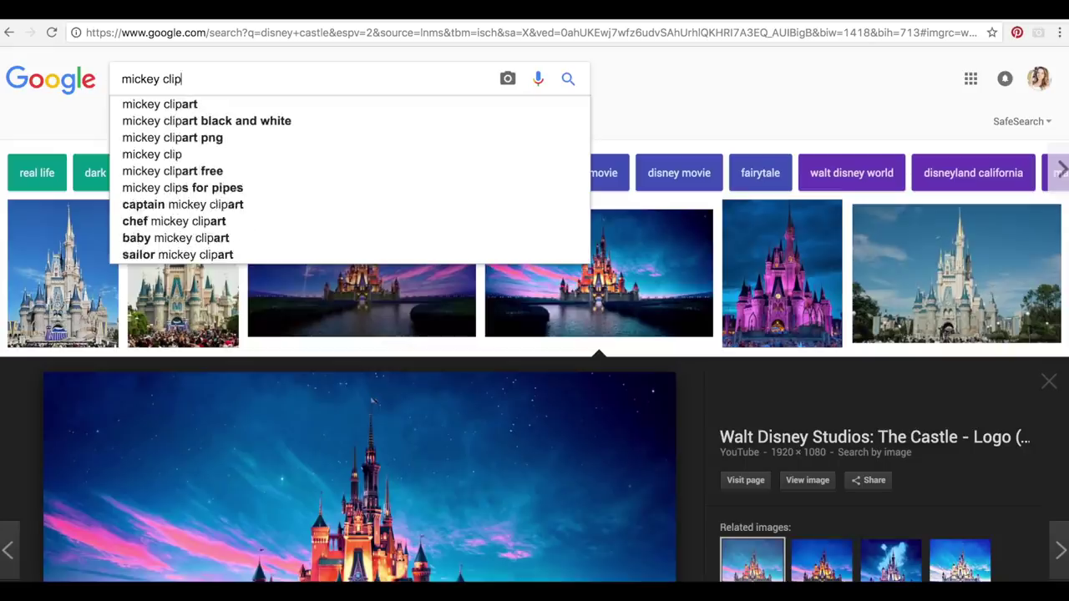
text(art)
key(Return)
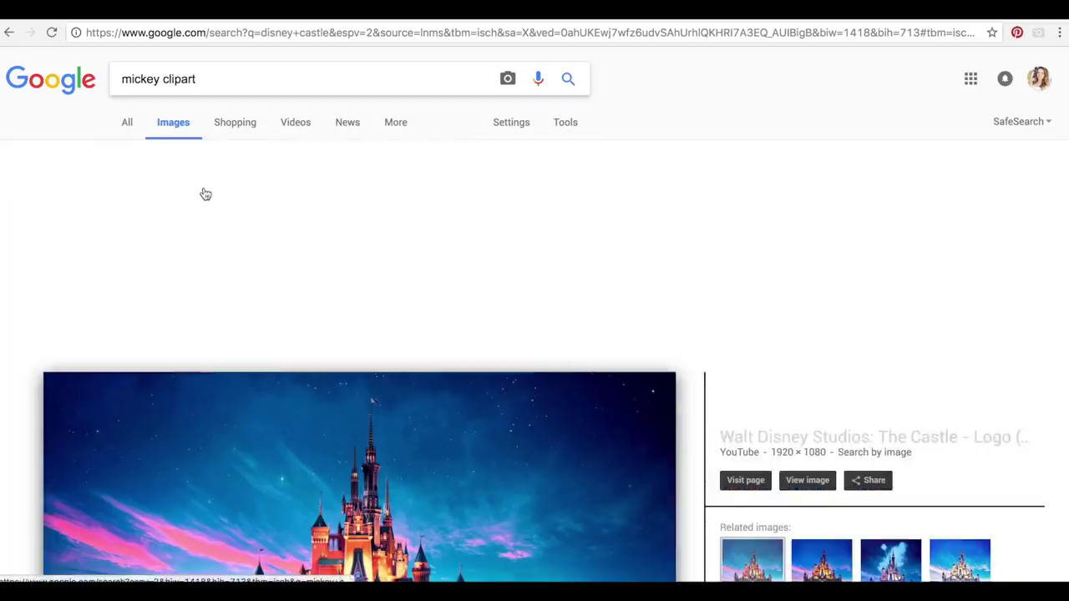
scroll(275, 346, down, 1)
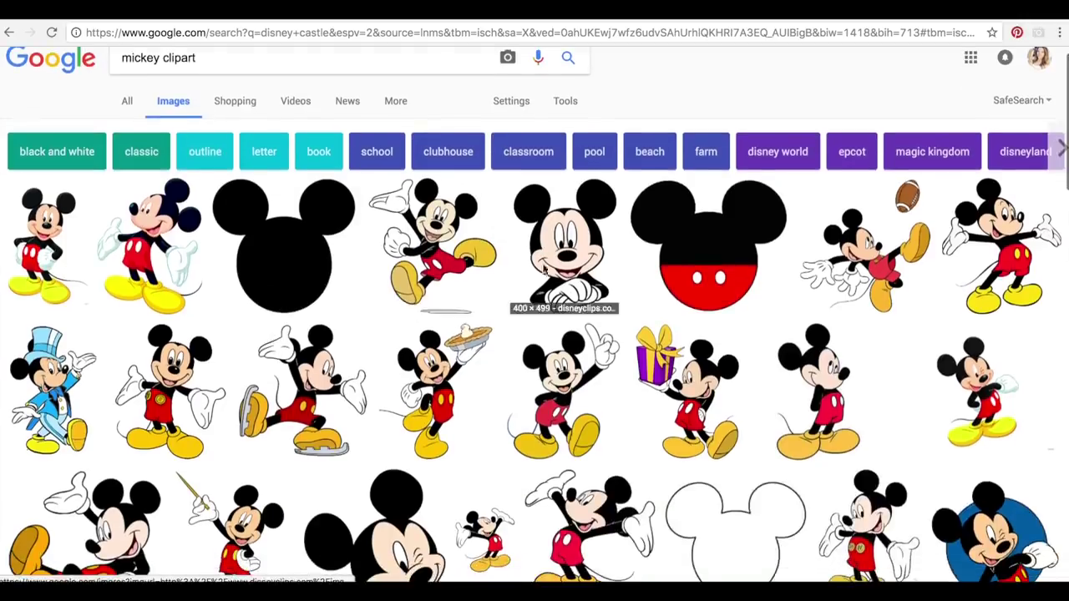
scroll(234, 293, down, 3)
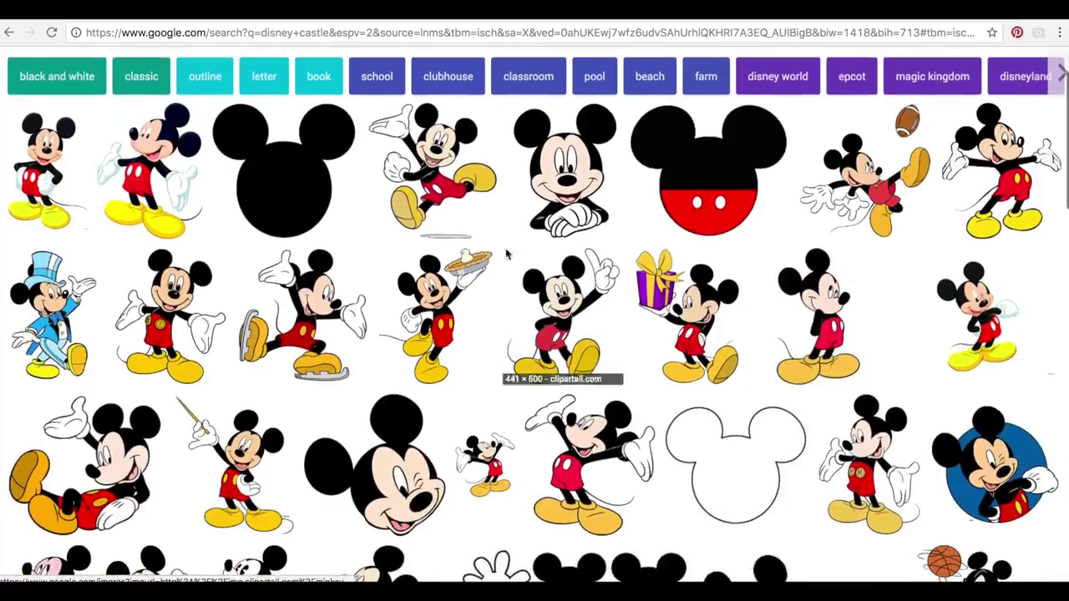
scroll(361, 354, down, 3)
scroll(360, 354, down, 2)
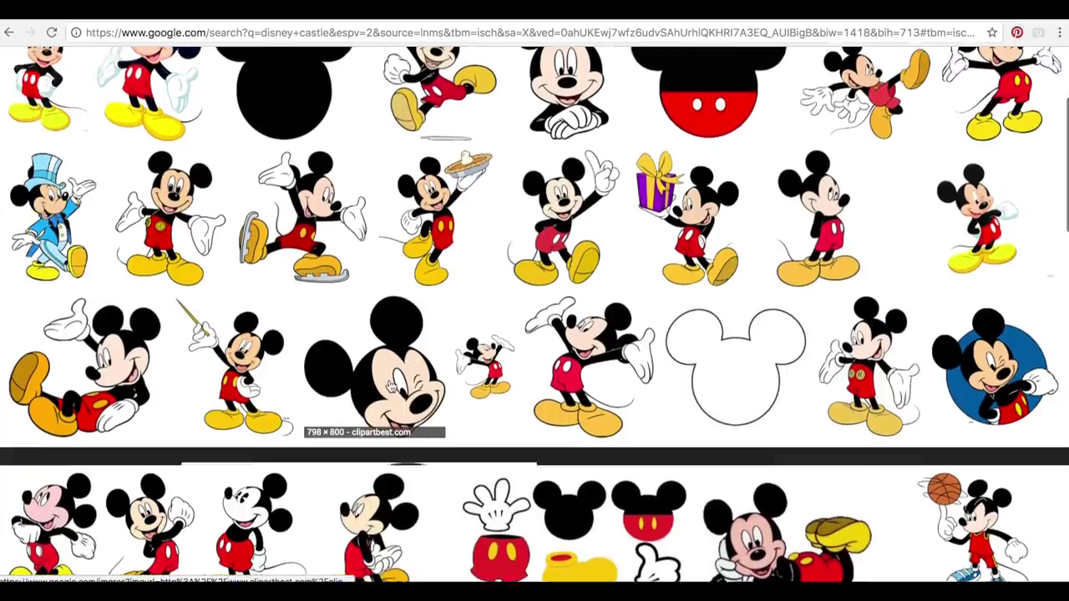
Step: Save the waving Mickey clipart to the Desktop as Mickeyexample.jpg, then pick Cut image for the castle
click(389, 377)
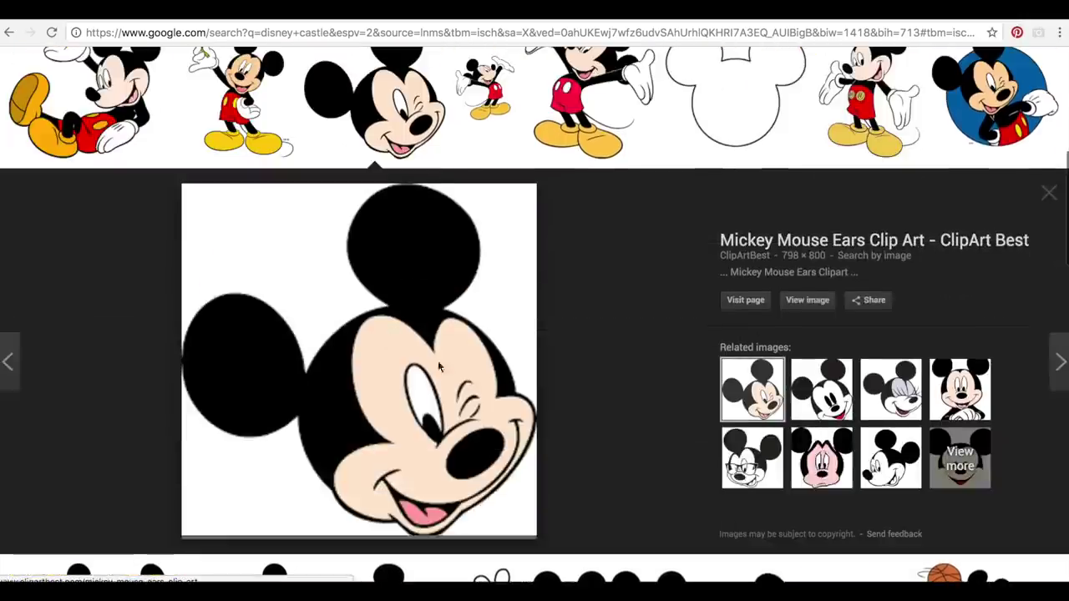
right_click(396, 368)
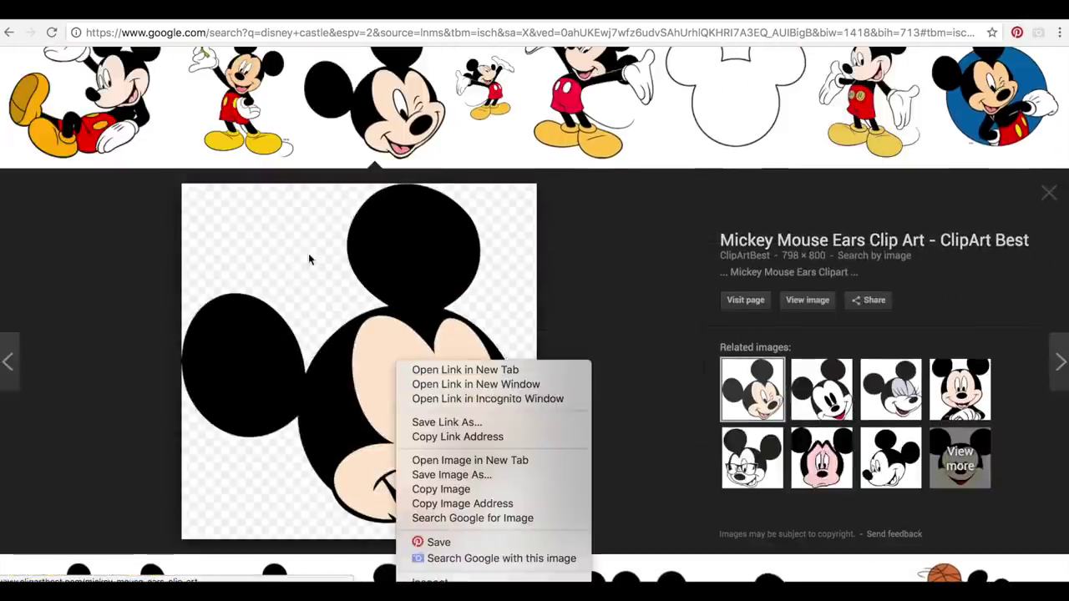
click(572, 111)
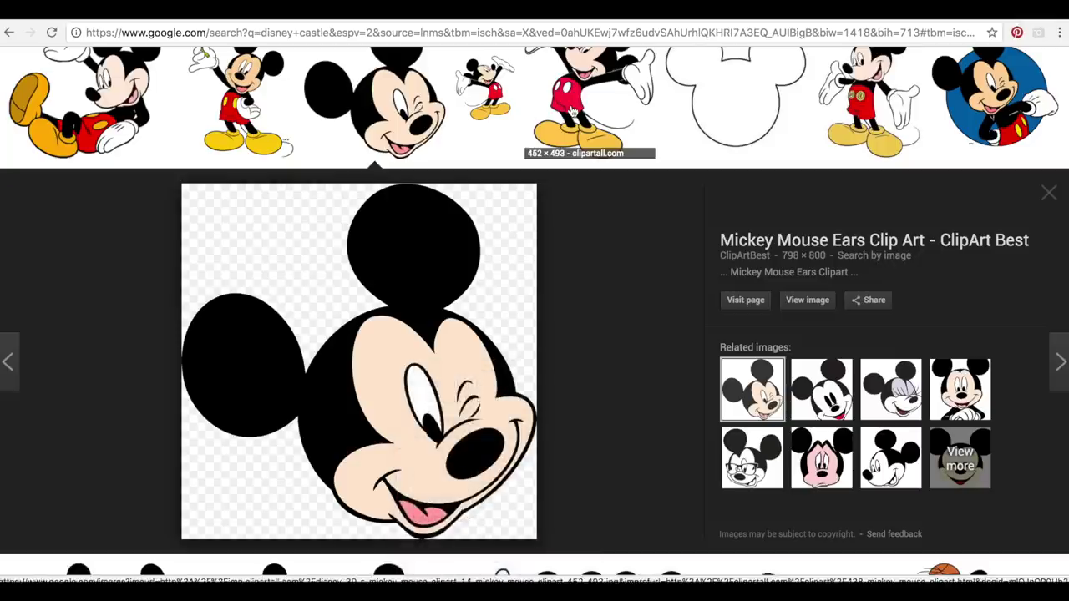
click(572, 111)
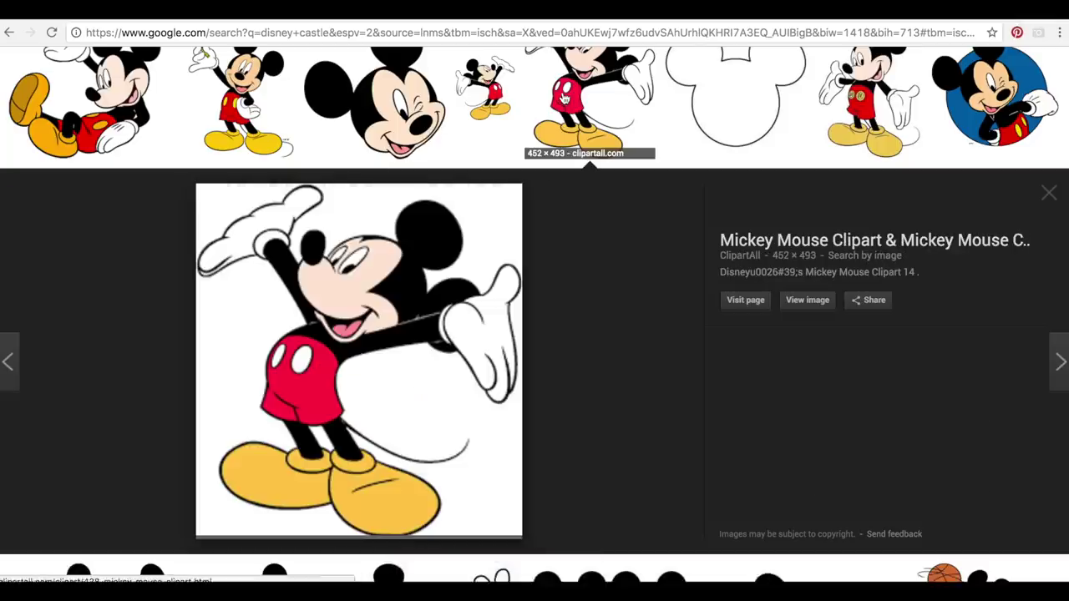
right_click(305, 370)
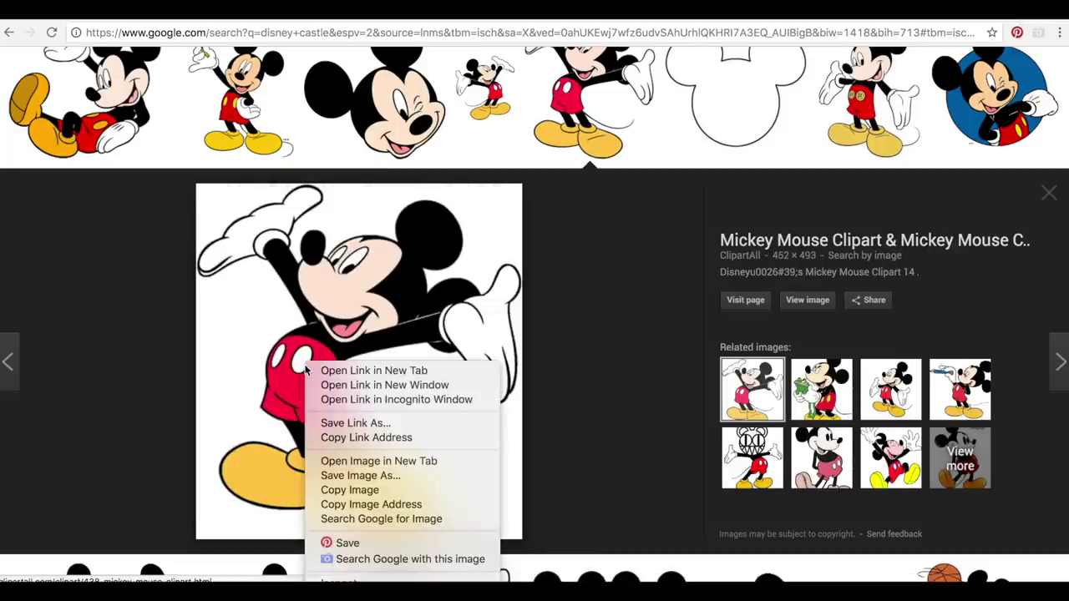
click(360, 475)
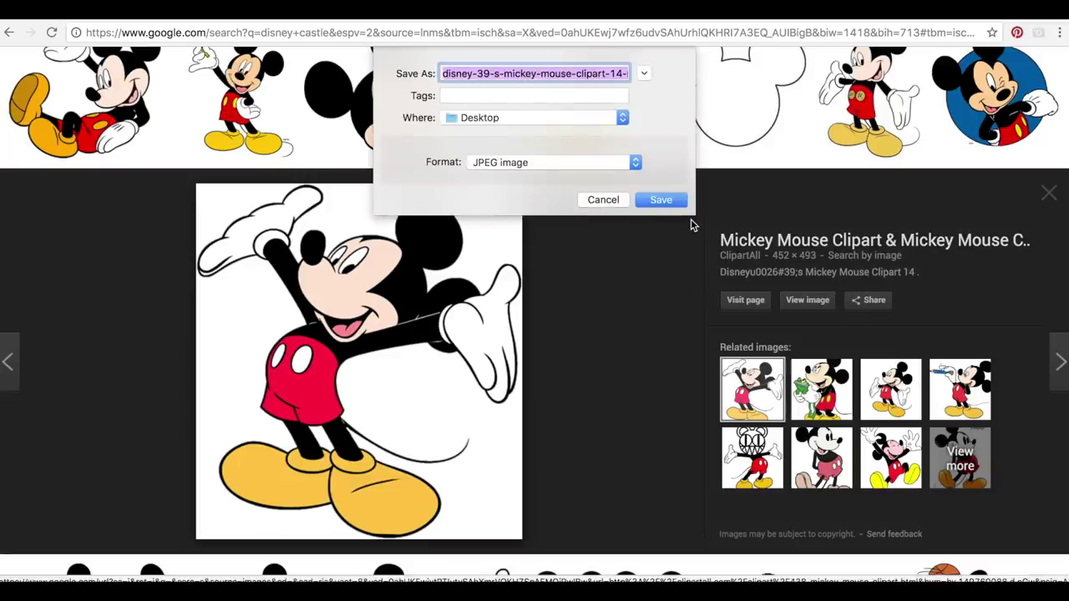
text(Mickeyexample)
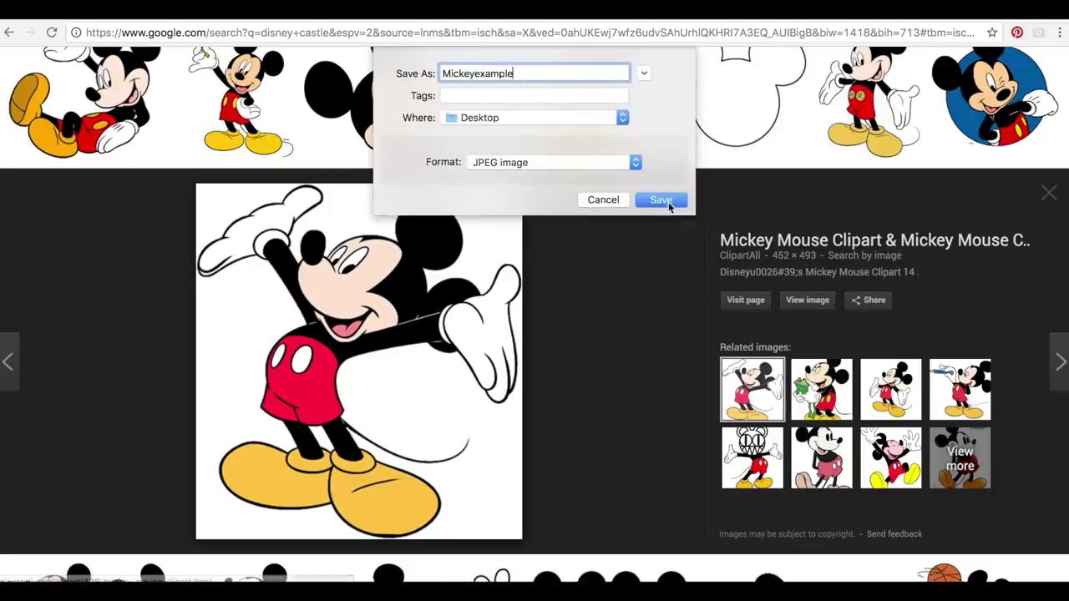
click(661, 200)
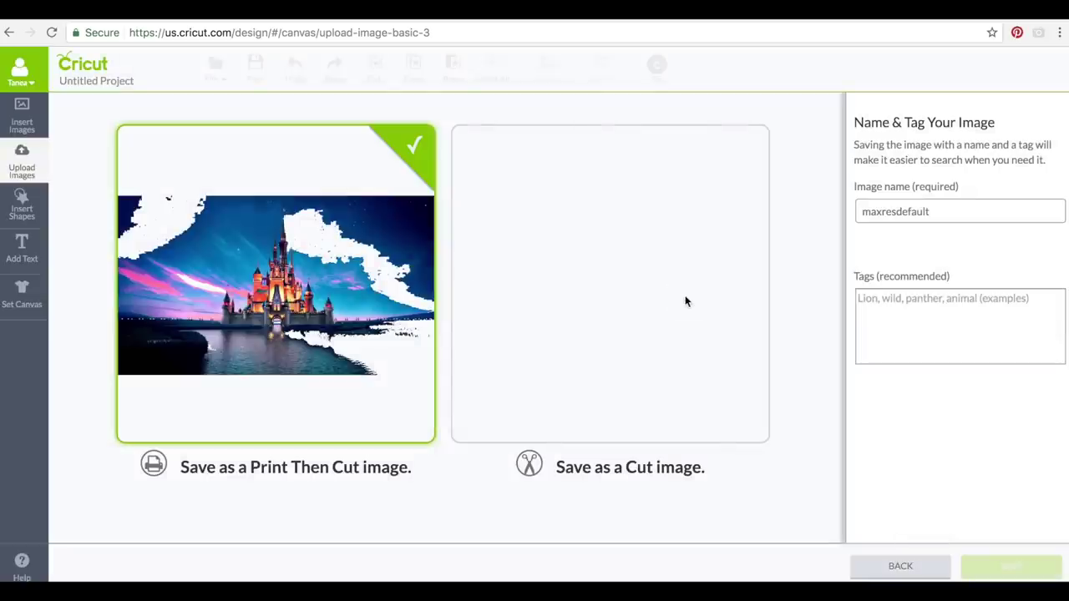
click(685, 301)
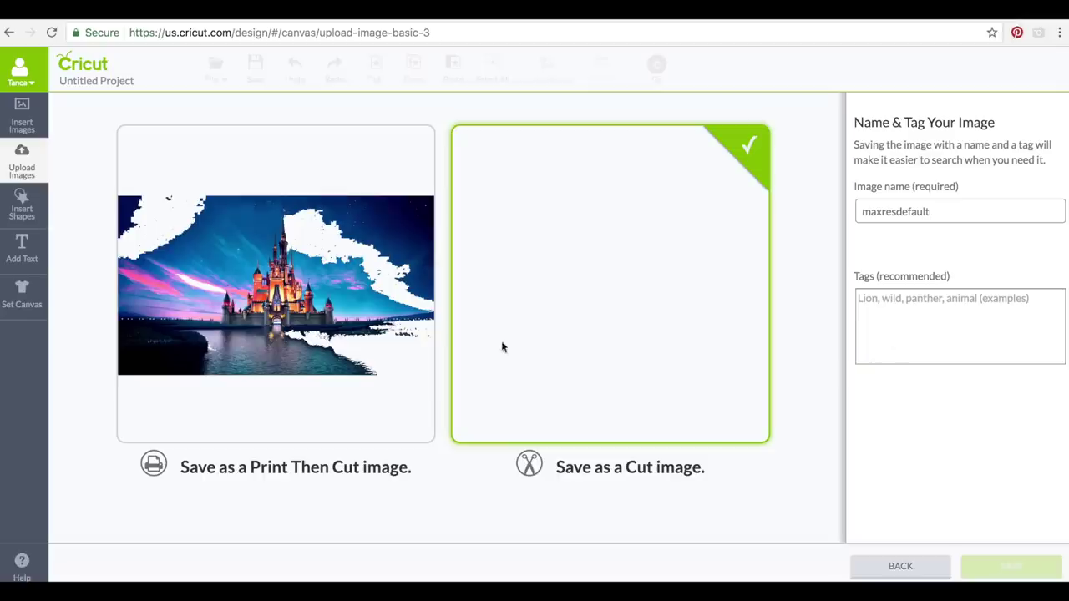
Step: Switch the castle back to Print Then Cut, tag it 'Disney example', and save it
click(376, 321)
click(974, 314)
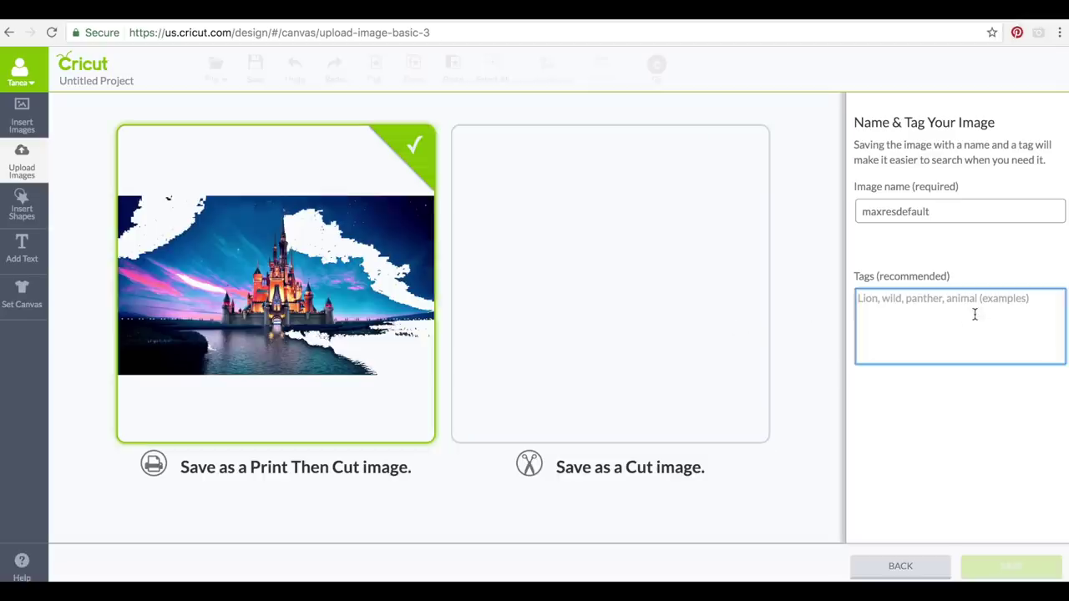
text(Disney example)
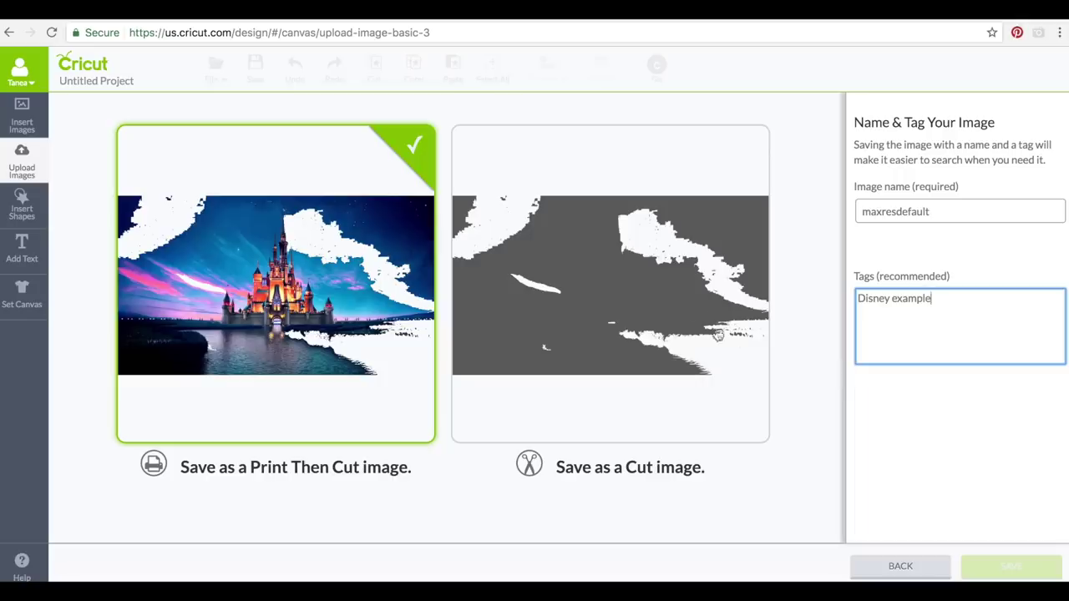
key(Return)
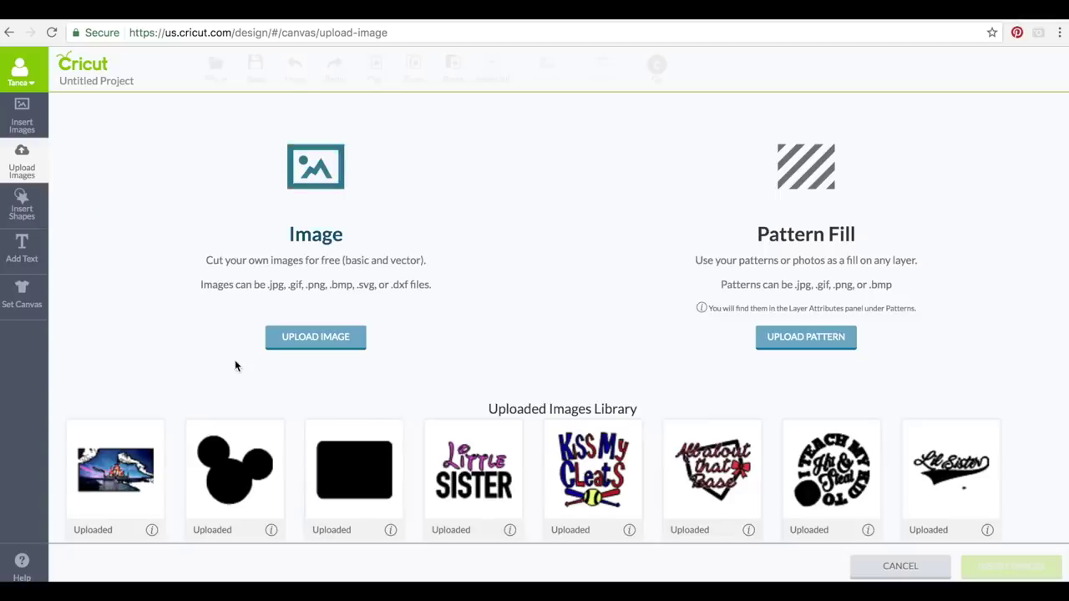
Step: Select the Disney castle in the Uploaded Images Library
scroll(234, 365, down, 1)
click(130, 445)
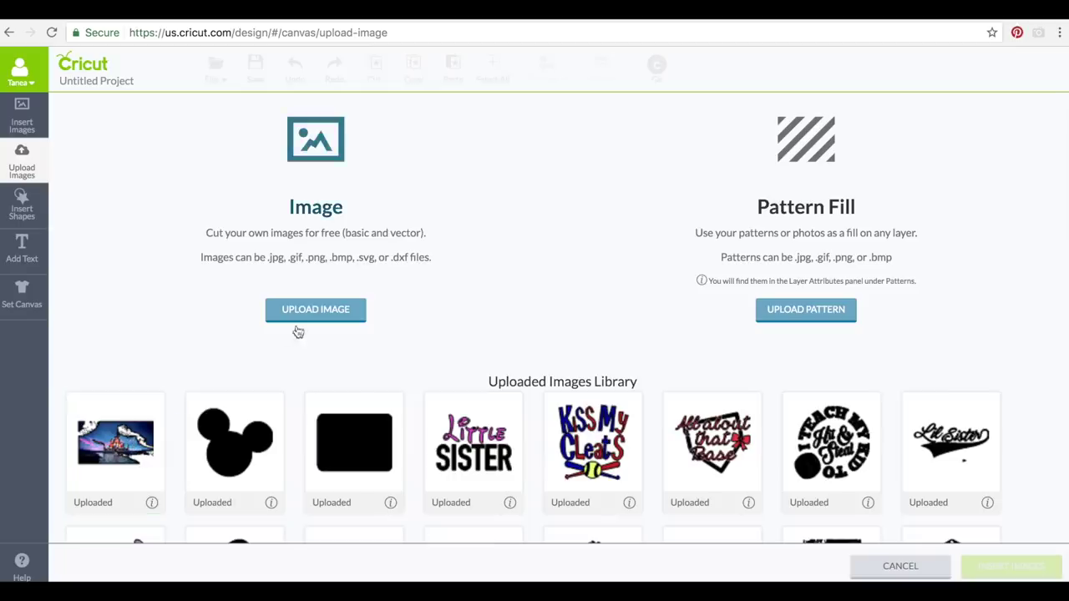
scroll(184, 360, down, 2)
scroll(154, 376, up, 1)
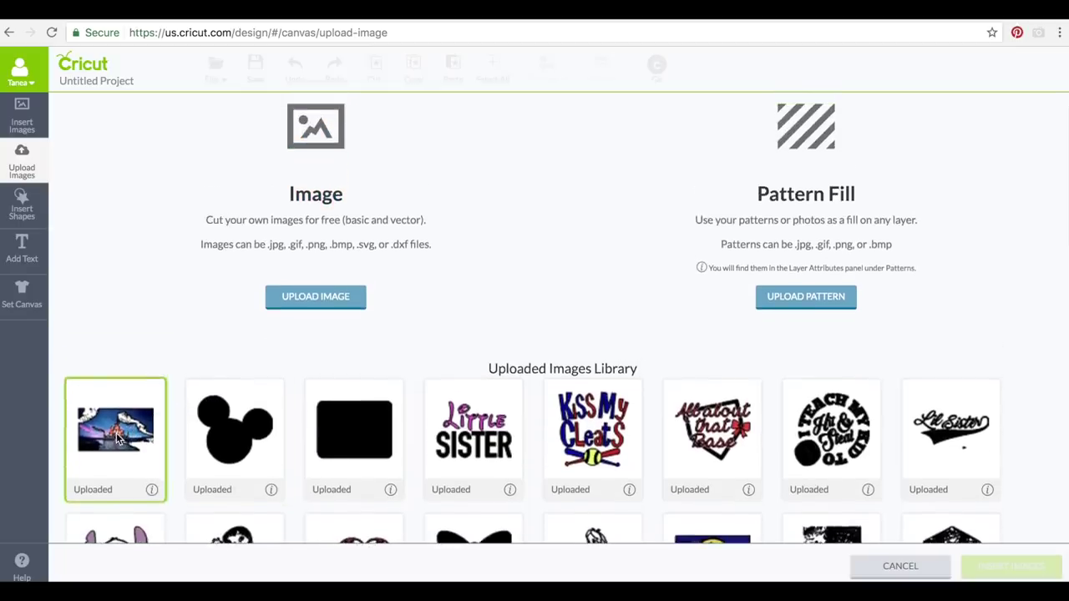
scroll(262, 375, up, 1)
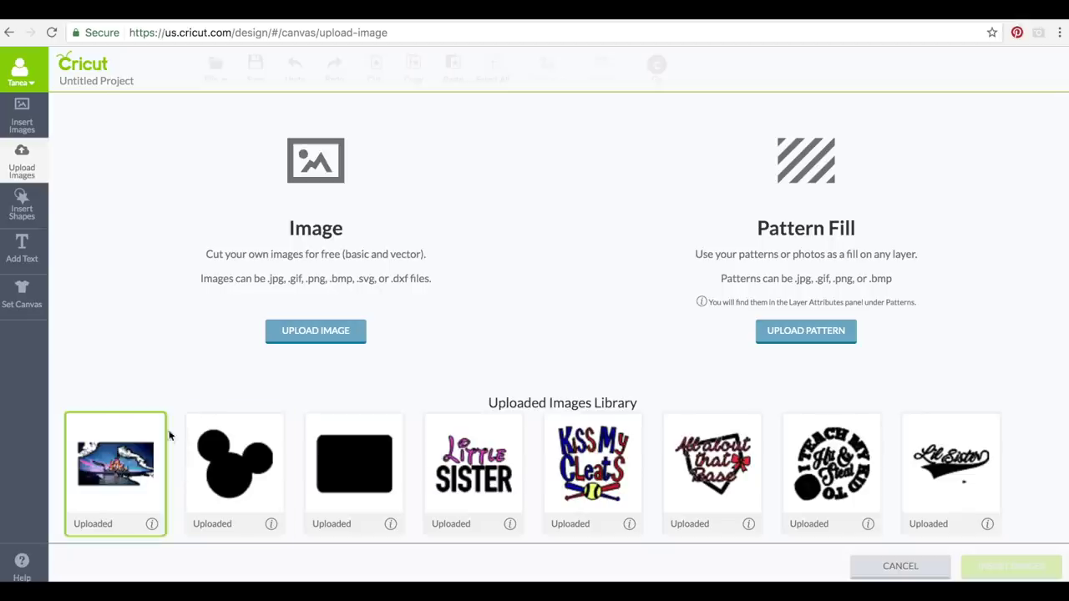
Step: Upload Mickeyexample.jpg from the Desktop as a new image
click(288, 337)
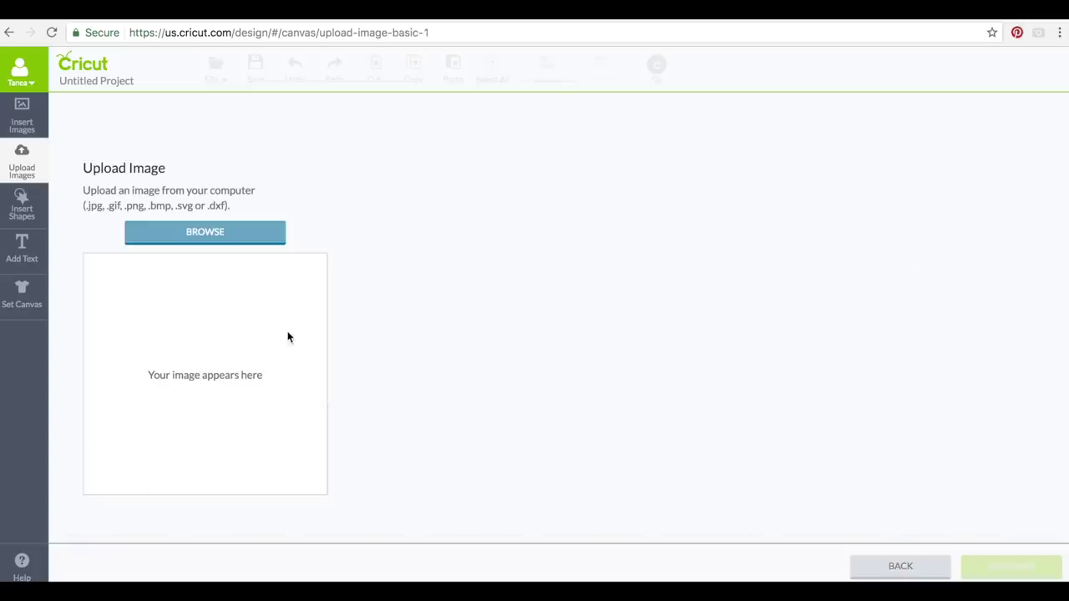
click(218, 232)
scroll(507, 146, down, 3)
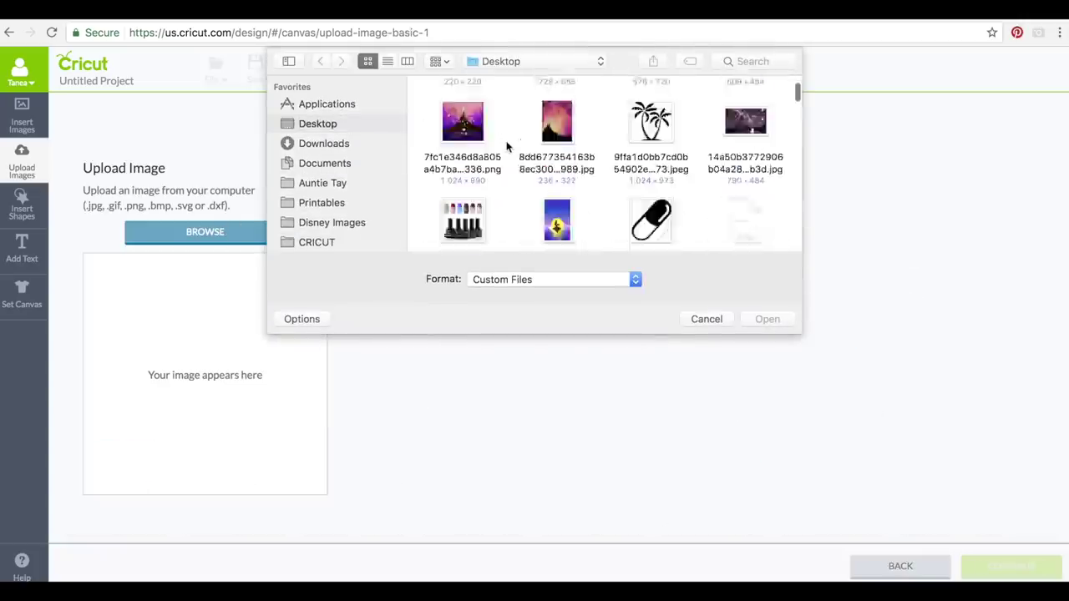
scroll(507, 146, down, 10)
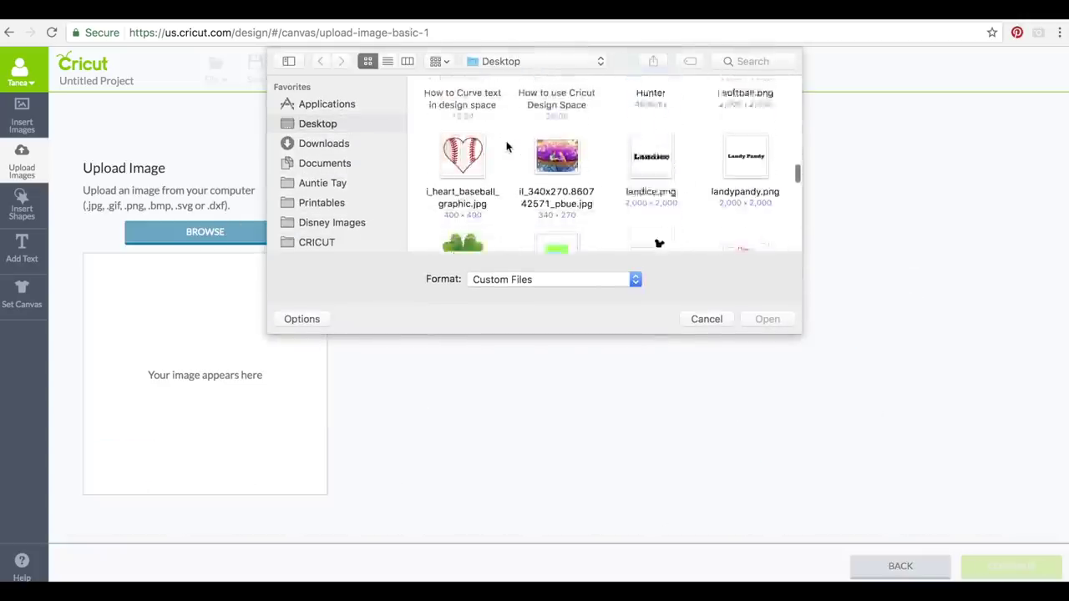
scroll(507, 146, down, 8)
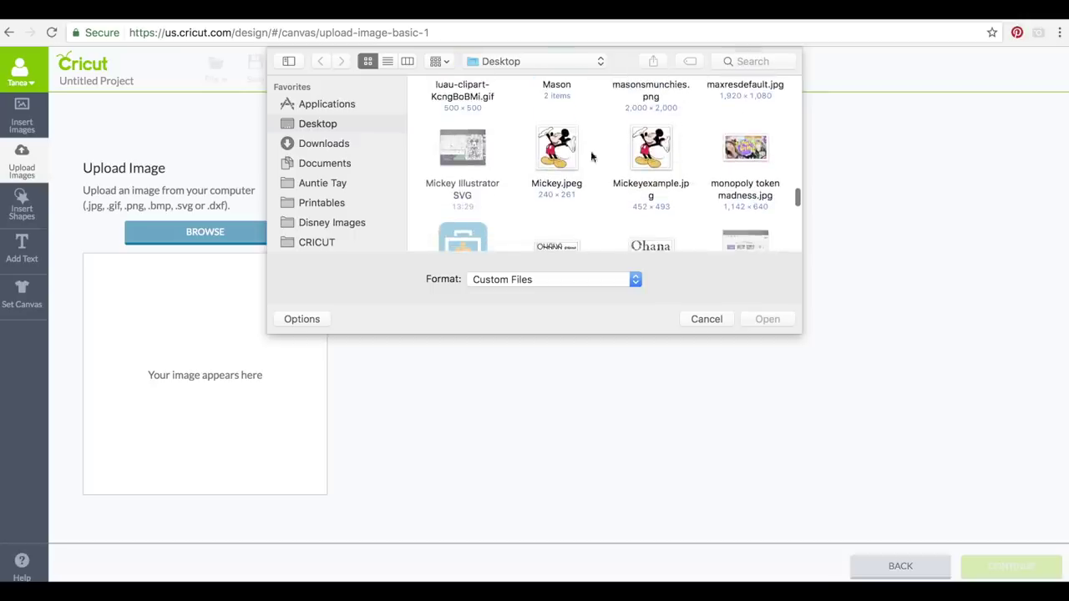
click(663, 158)
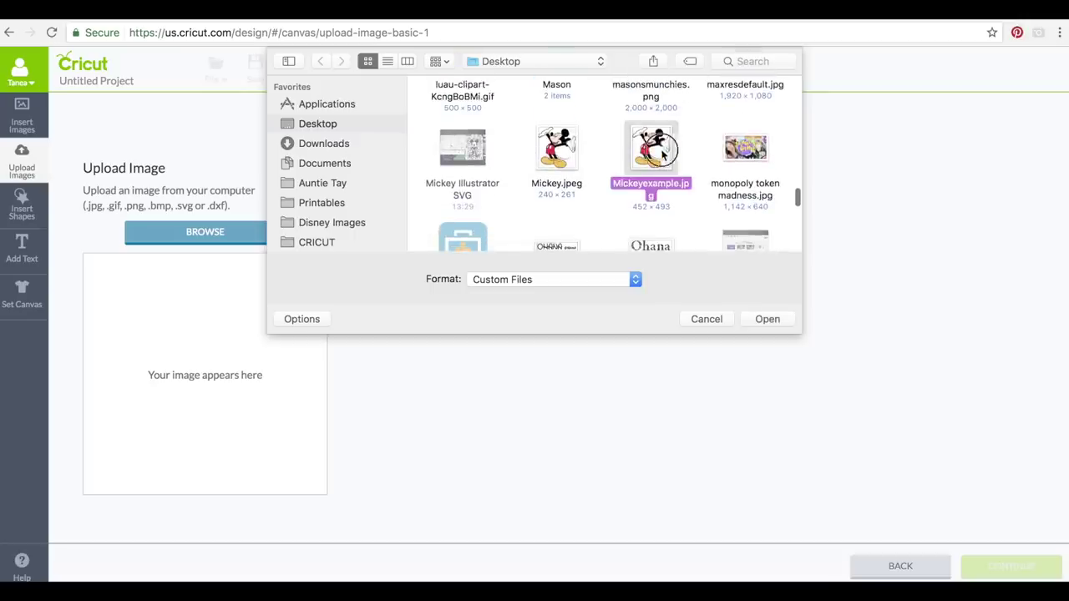
click(758, 322)
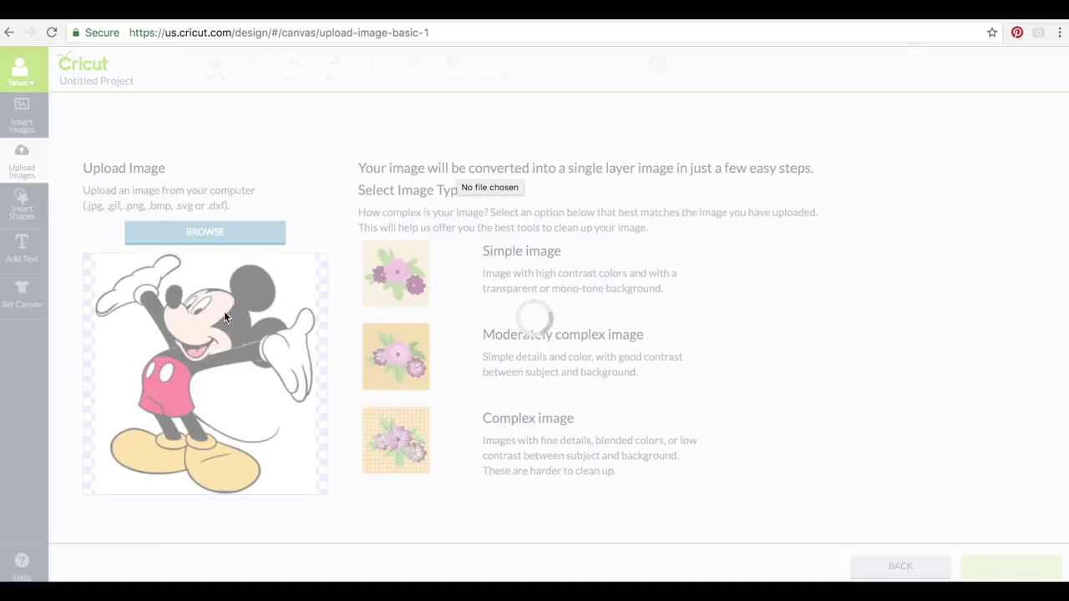
Step: Try Simple and Moderately complex, settle on Complex image for Mickey, and continue
click(543, 287)
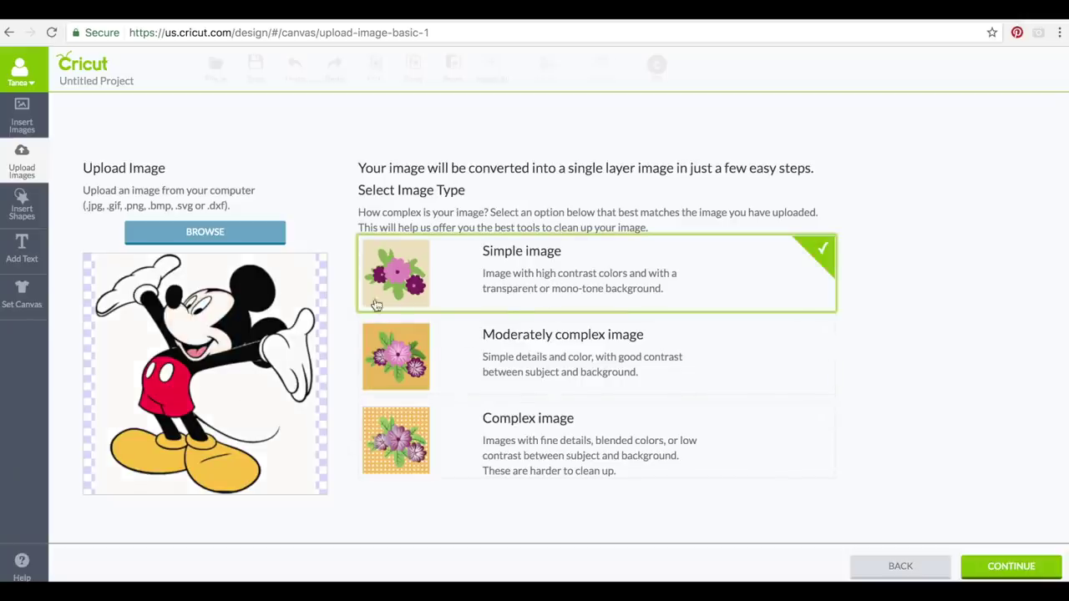
click(505, 350)
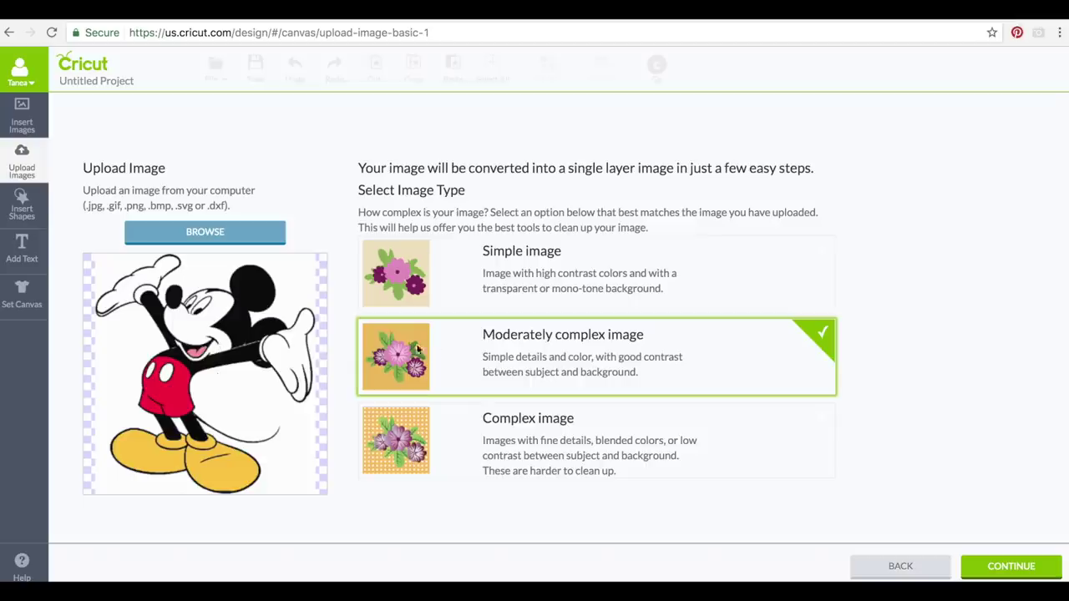
click(513, 417)
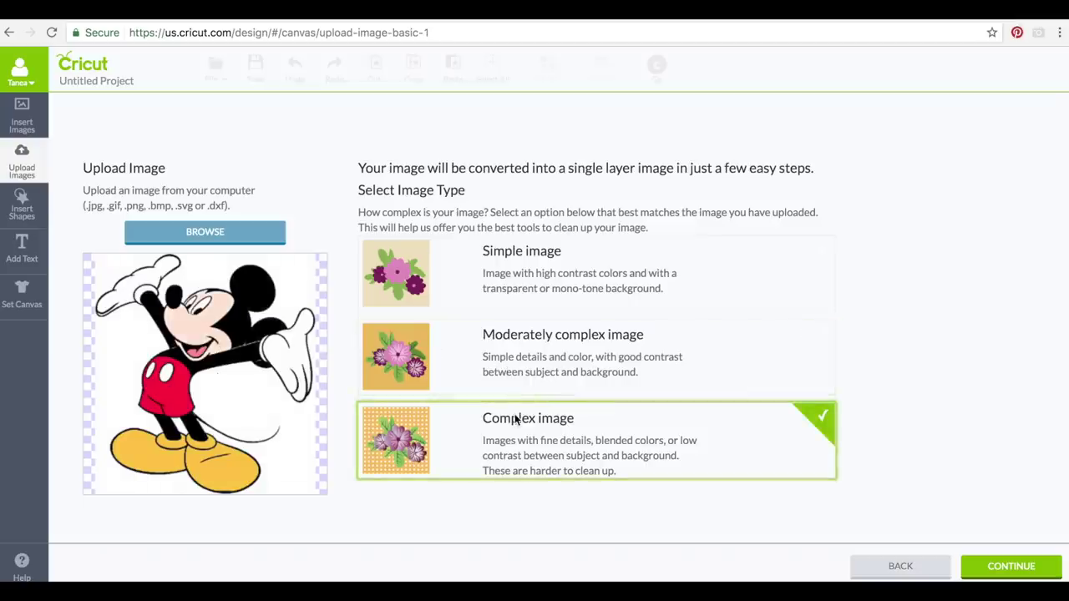
click(1025, 567)
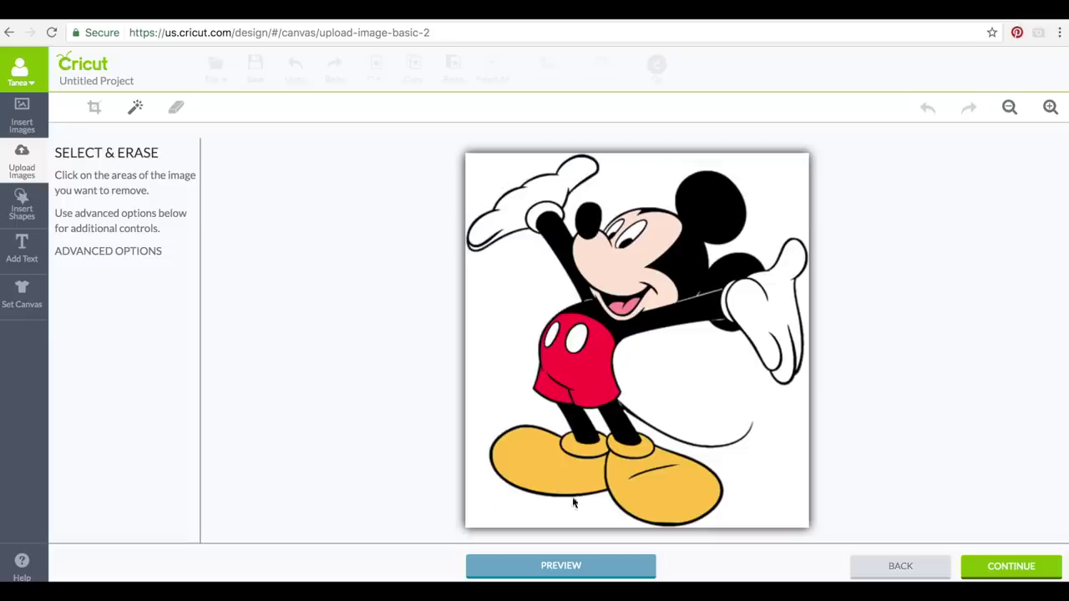
Step: Erase the white background around Mickey and continue to the save options
click(618, 178)
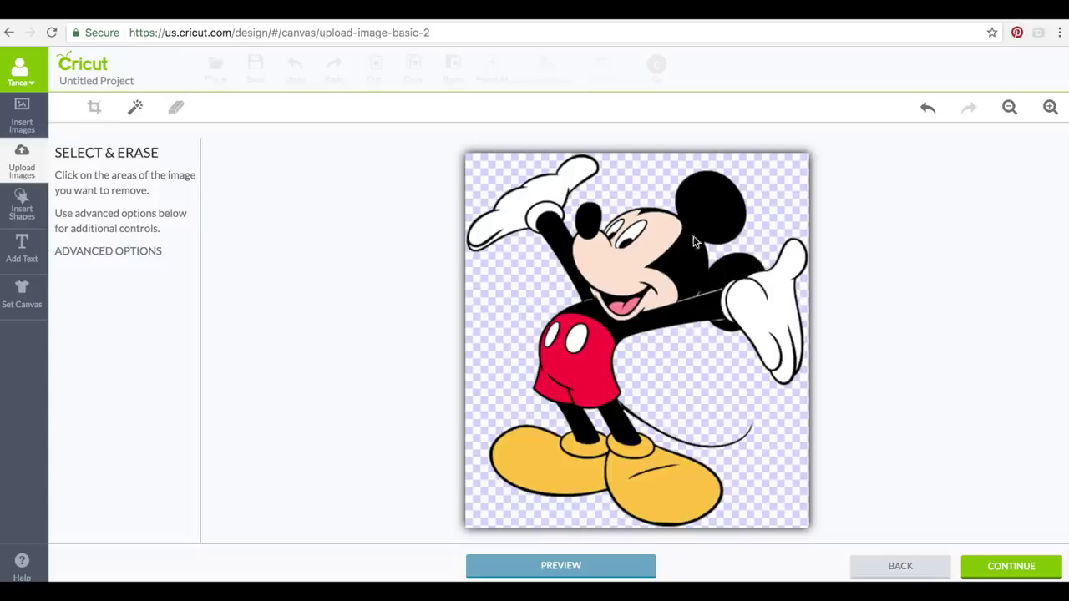
click(989, 572)
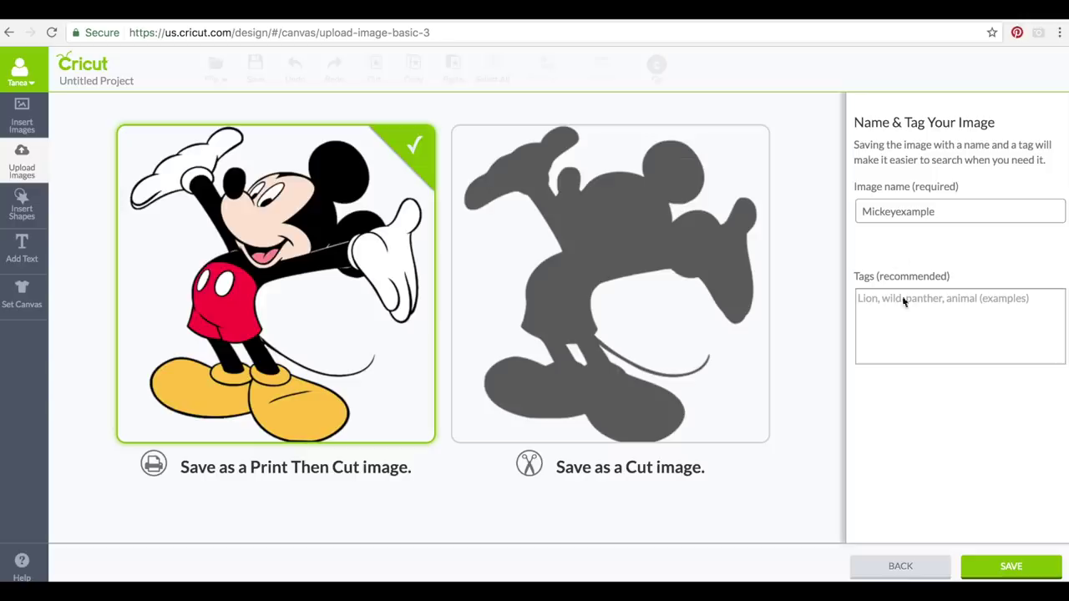
Step: Return to the erase step and remove both white glove fills and the red shorts
click(882, 573)
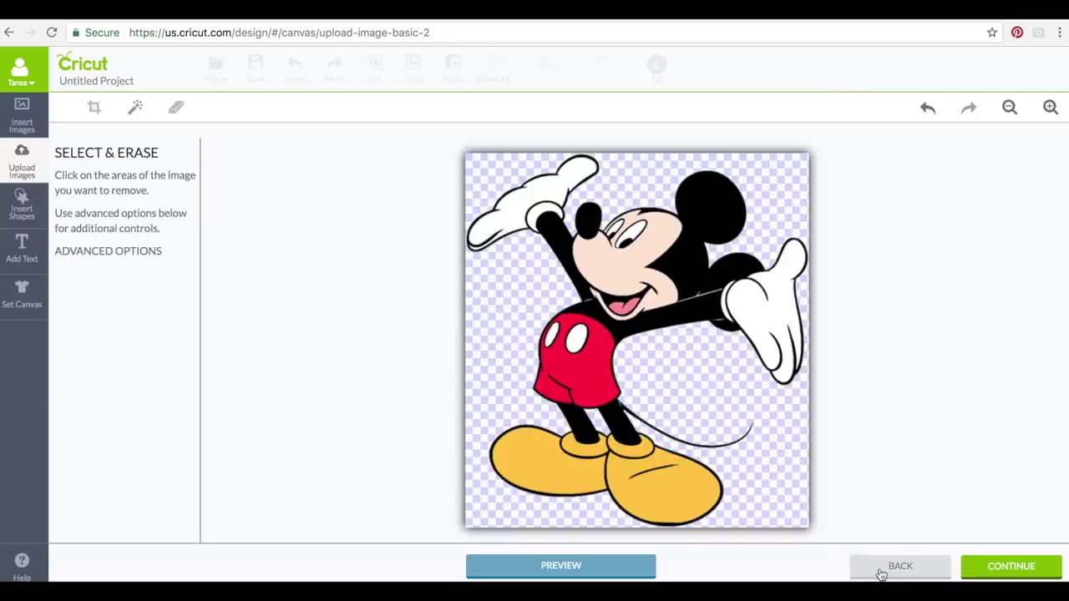
click(631, 276)
click(754, 302)
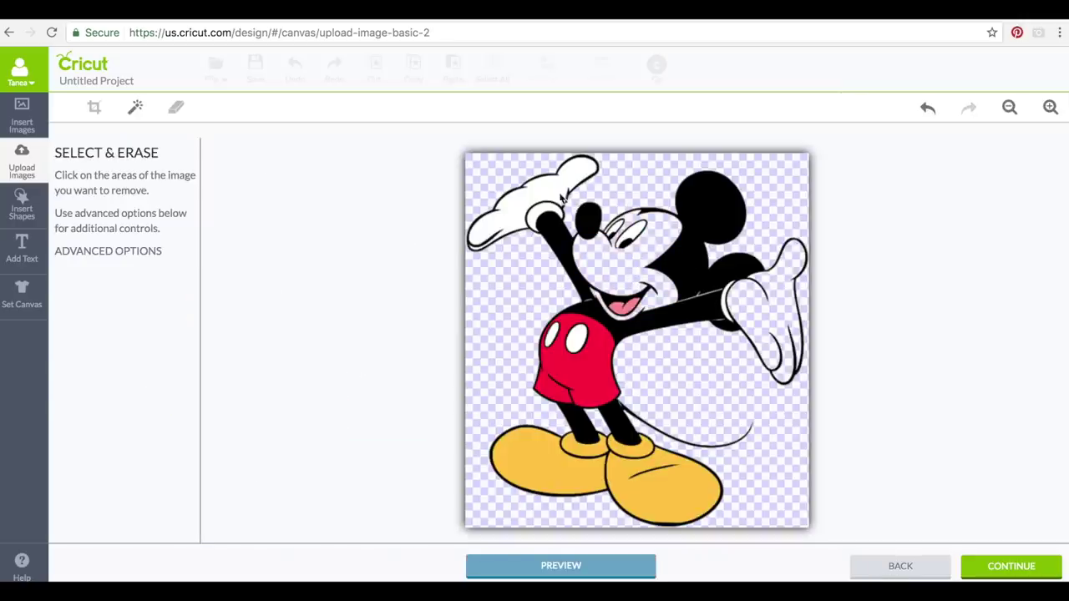
click(544, 215)
click(544, 215)
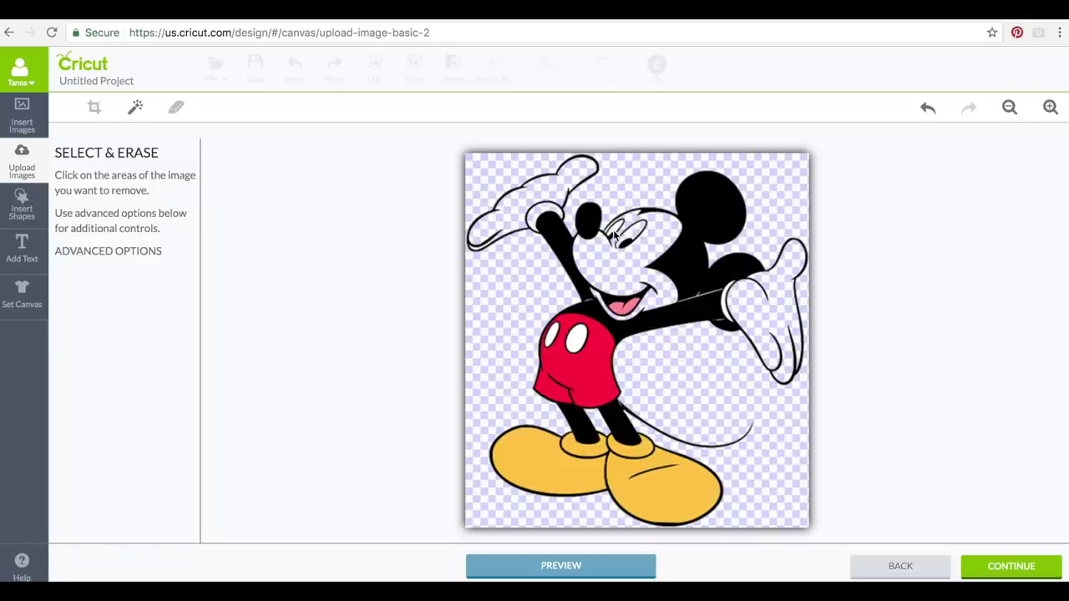
click(576, 351)
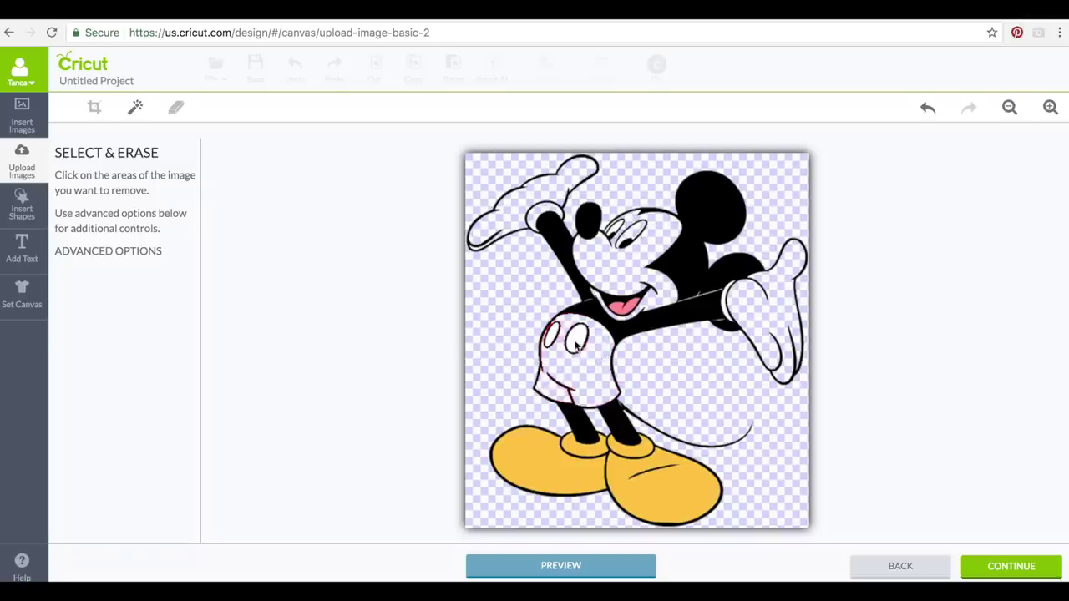
Step: Erase Mickey's red tongue and yellow shoe fills, then continue to Name & Tag
click(623, 309)
click(620, 464)
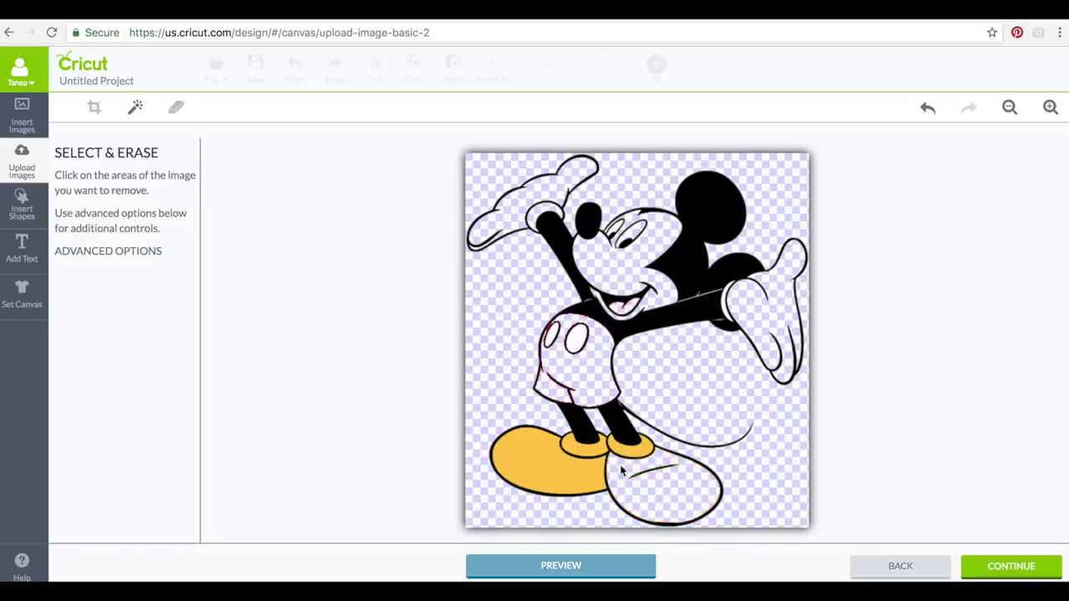
click(575, 474)
click(577, 449)
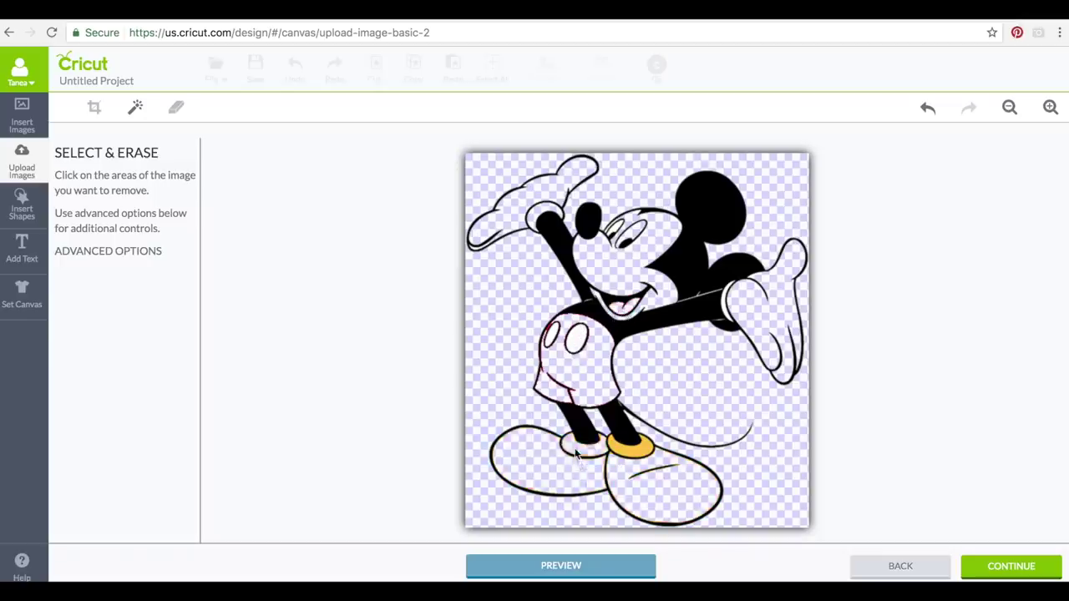
click(629, 449)
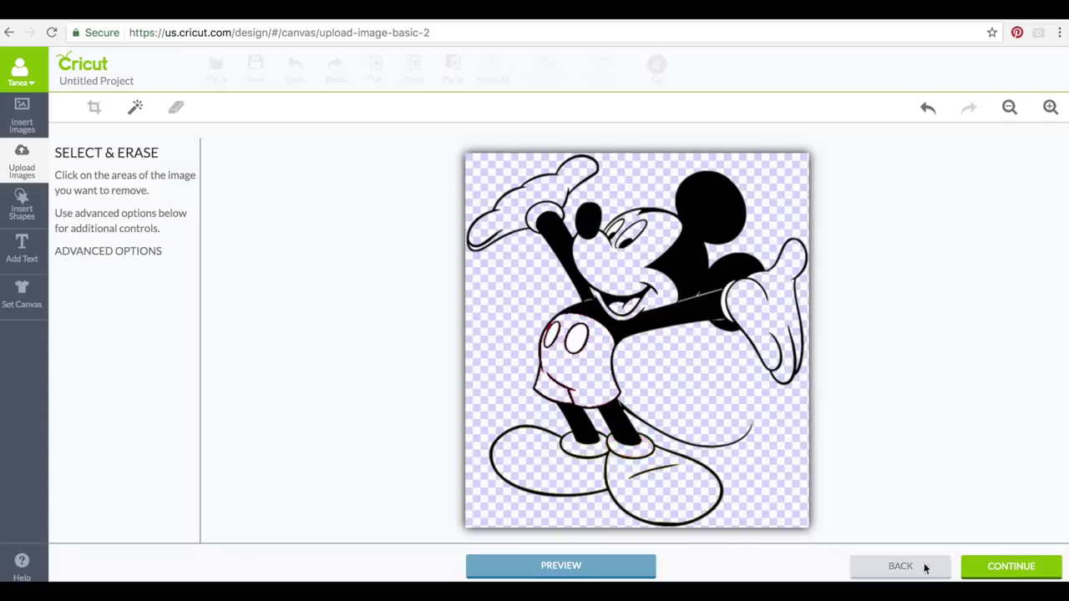
click(971, 568)
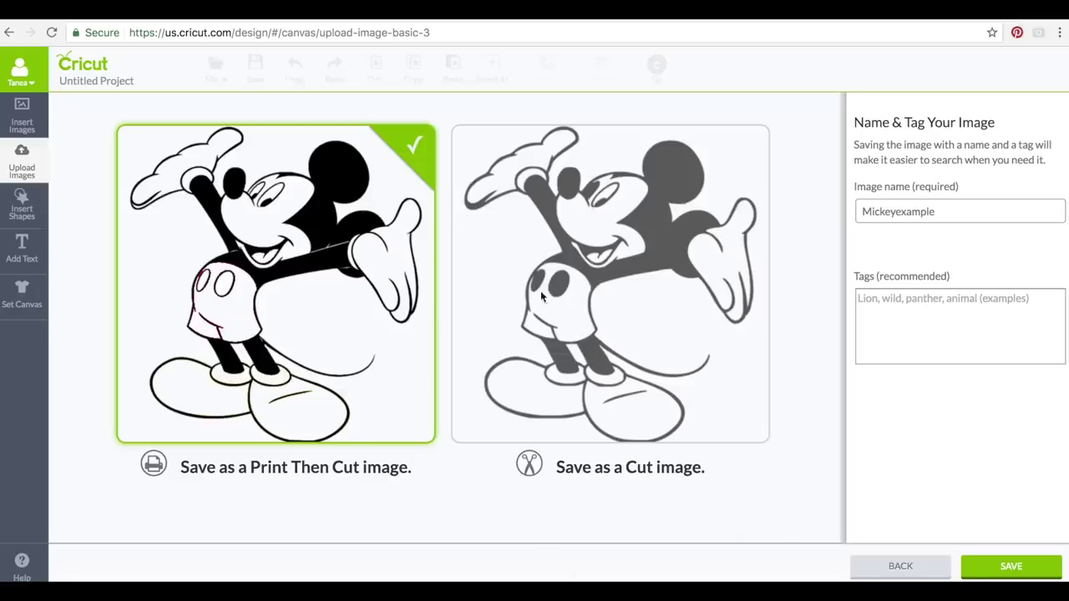
Step: Revisit the erase step, then choose 'Save as a Cut image' for Mickeyexample
click(868, 567)
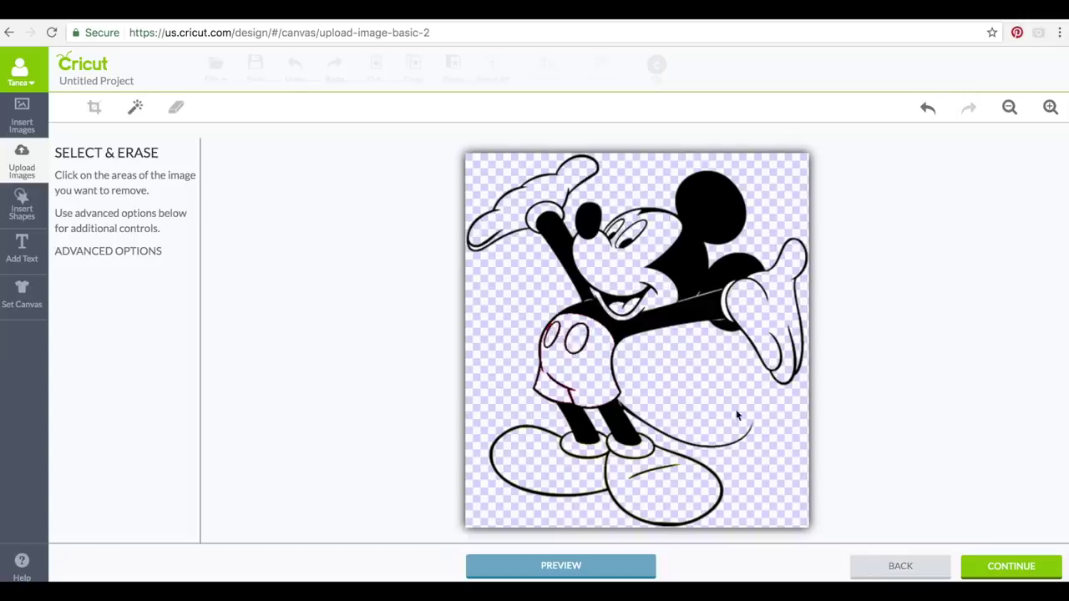
click(973, 573)
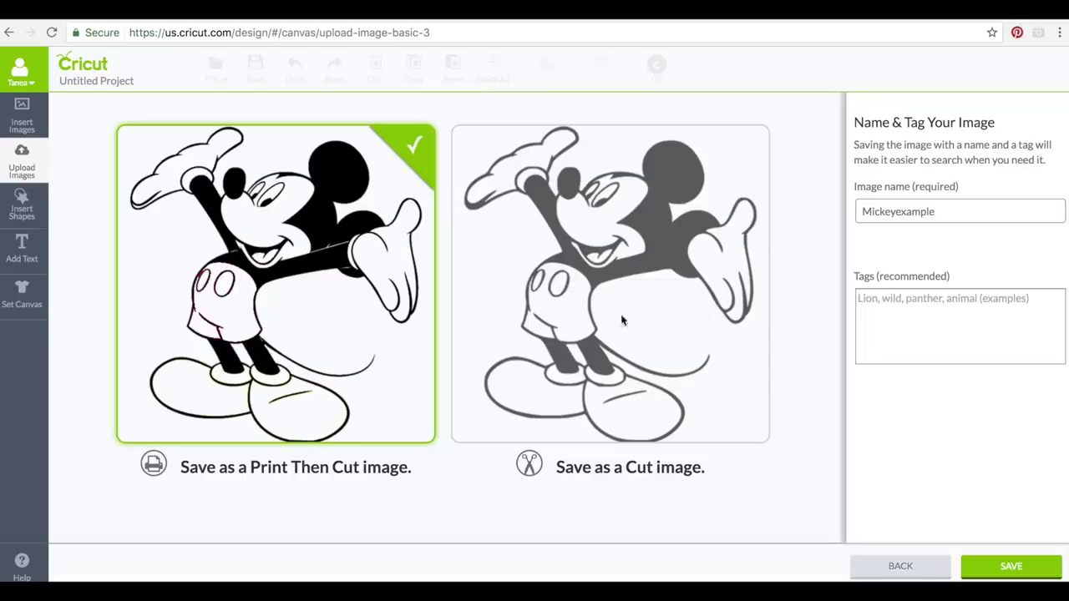
click(622, 344)
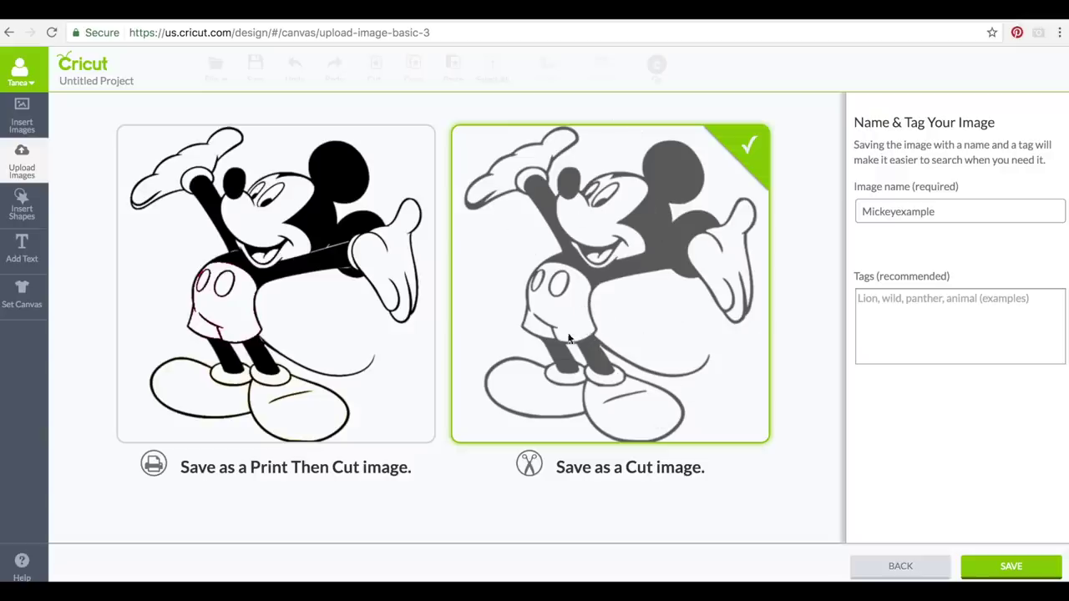
Step: Add the tag 'Mickey Vinyl silhouette' and save Mickeyexample to the uploads
click(902, 309)
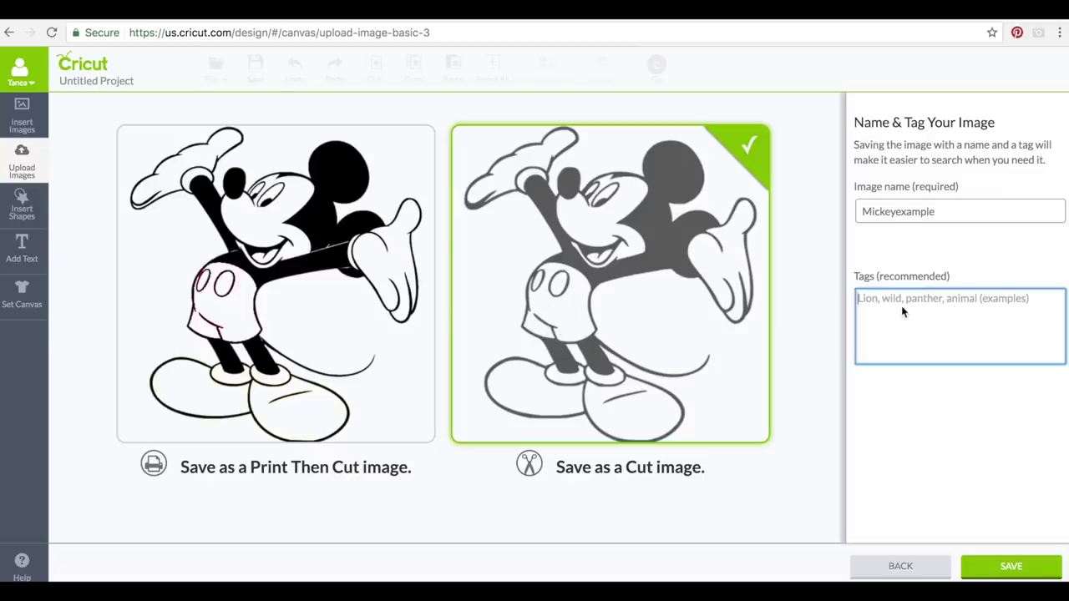
text(Mickey Vinyl silhouette)
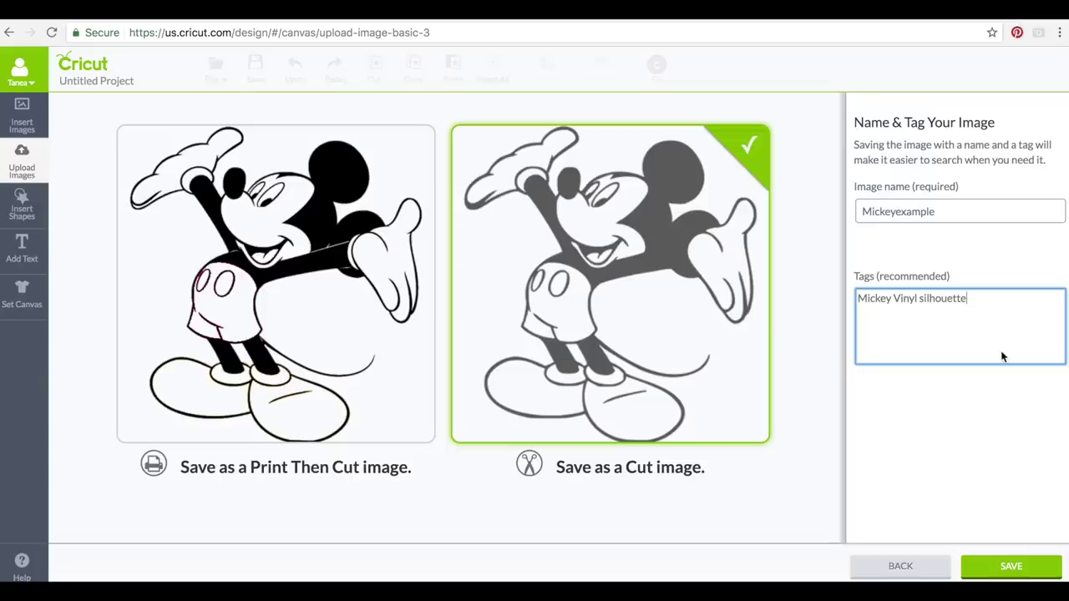
click(1000, 568)
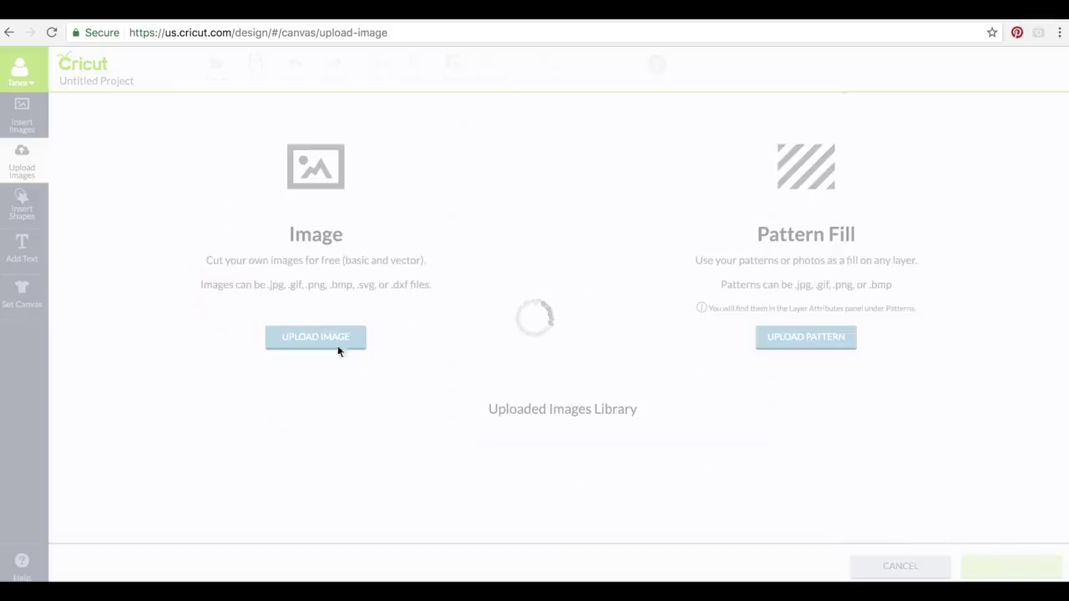
Step: Insert Mickeyexample and the maxresdefault castle, move the castle top left, and enlarge Mickey
click(133, 460)
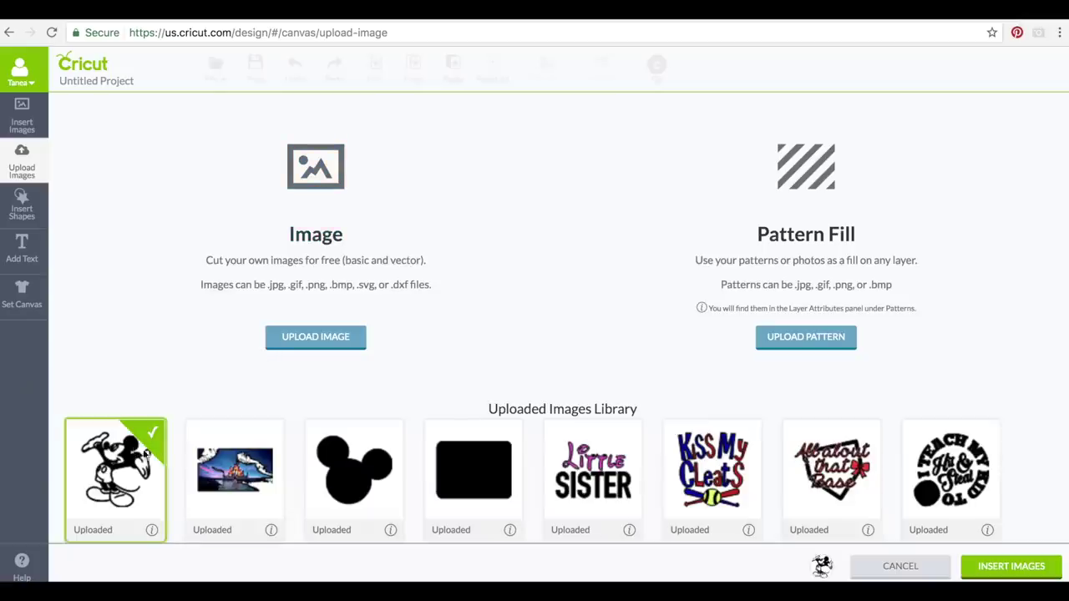
click(215, 467)
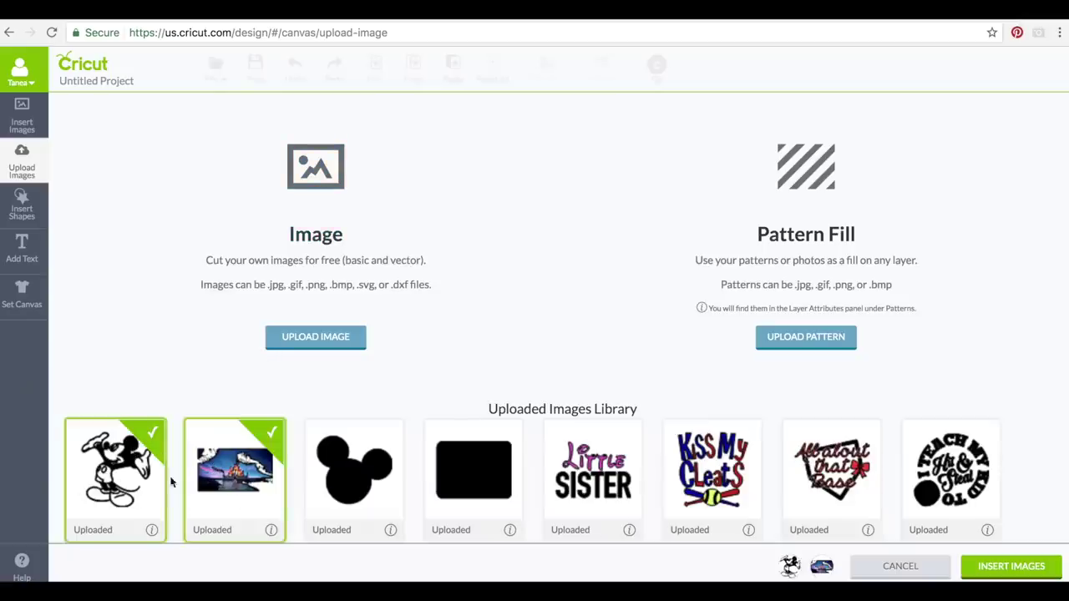
click(1004, 566)
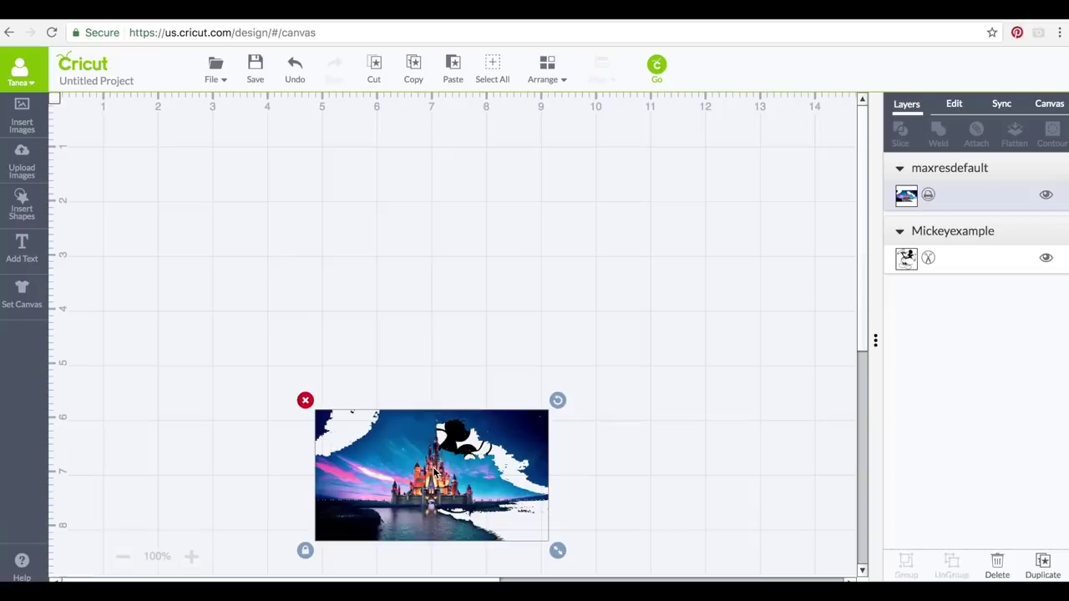
drag(442, 468, 534, 201)
drag(583, 269, 841, 544)
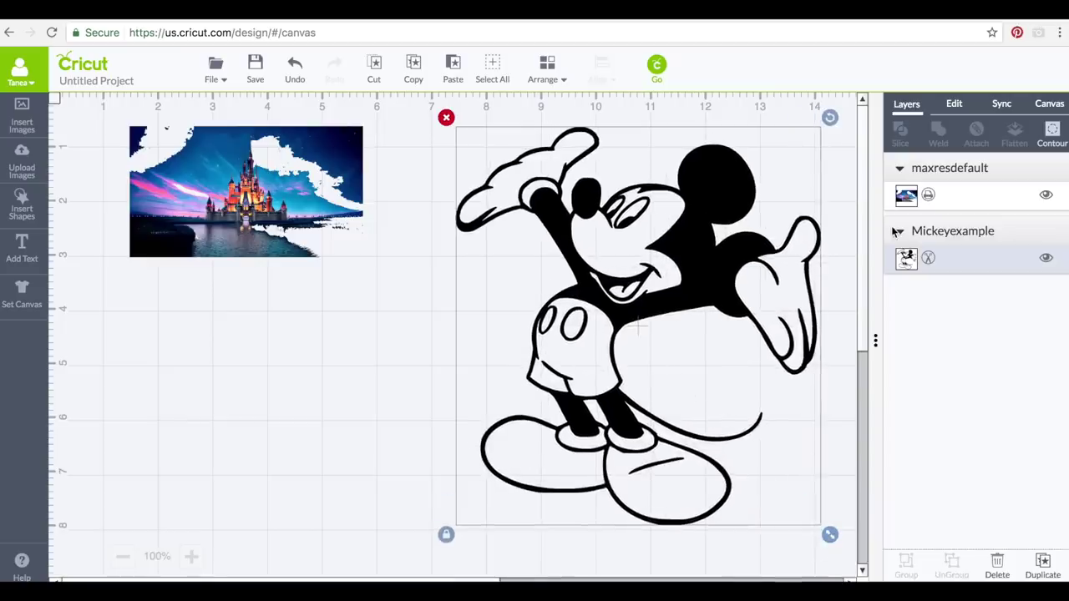
Step: Change Mickey's layer colour to Rose Pink
click(910, 262)
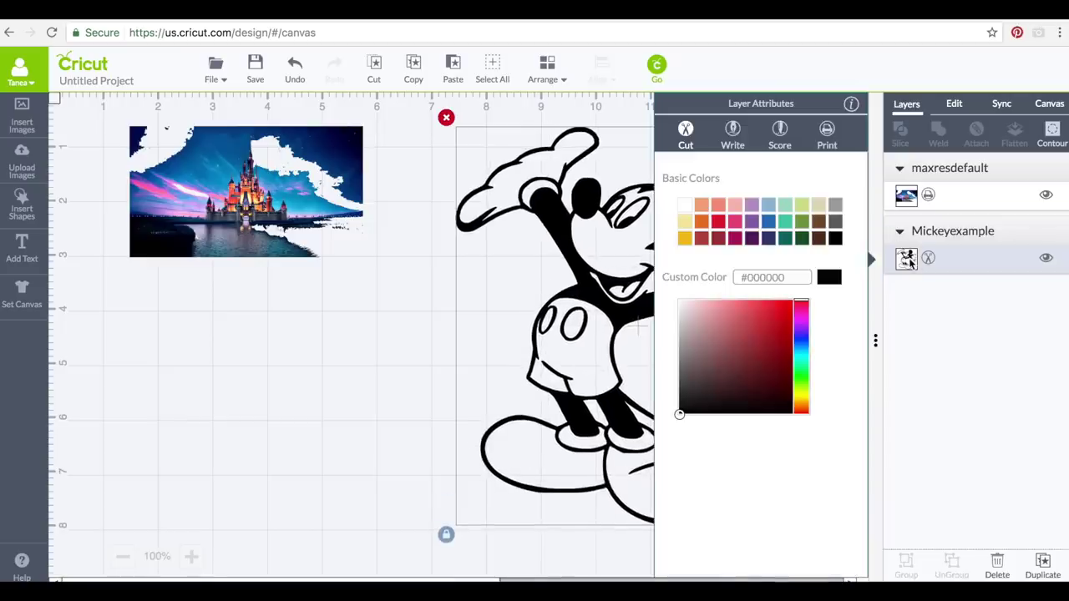
click(735, 221)
click(429, 336)
Step: Nudge Mickey and the castle into place, then send the design to the mat preview
drag(560, 335, 510, 328)
click(249, 208)
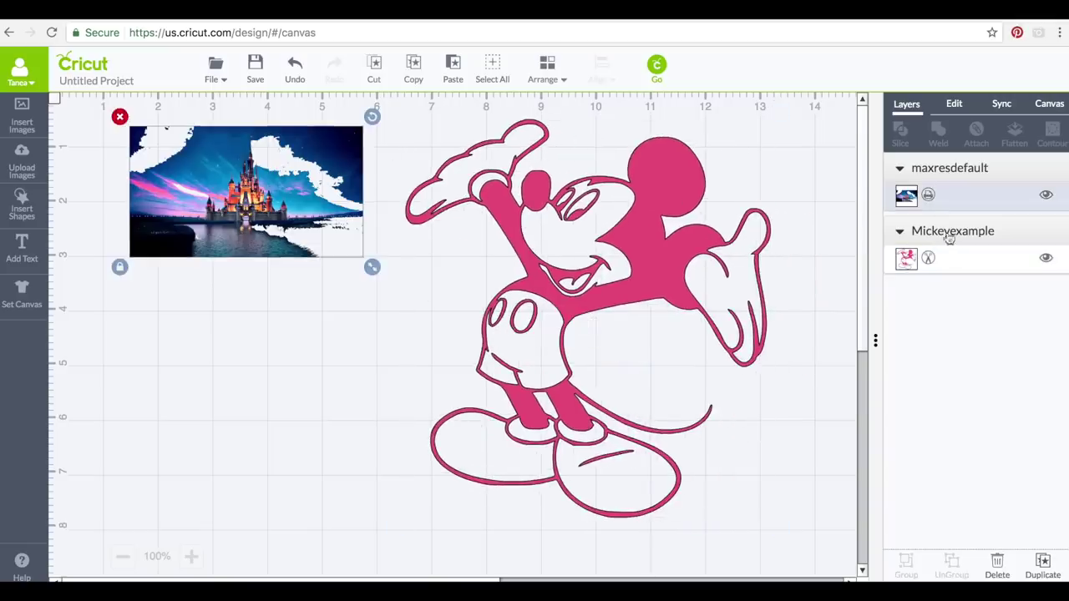
click(928, 196)
drag(270, 198, 230, 203)
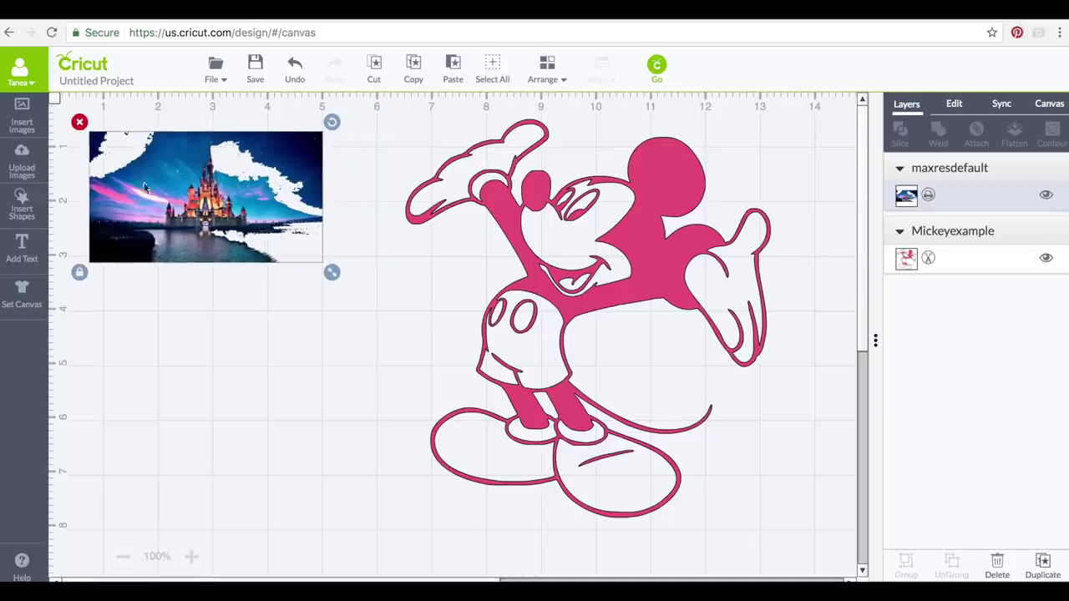
click(929, 264)
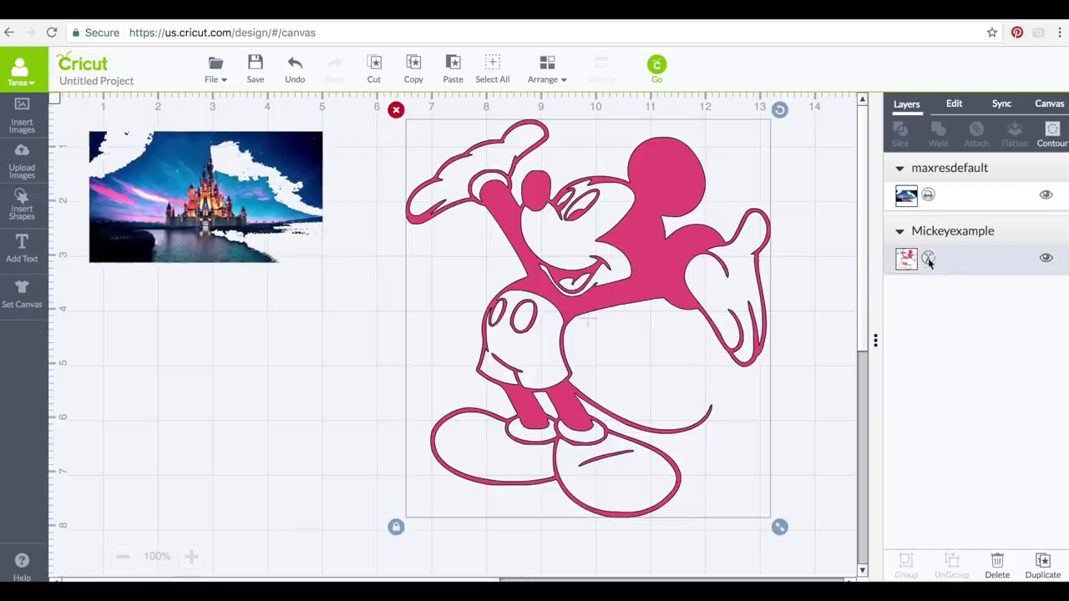
click(656, 67)
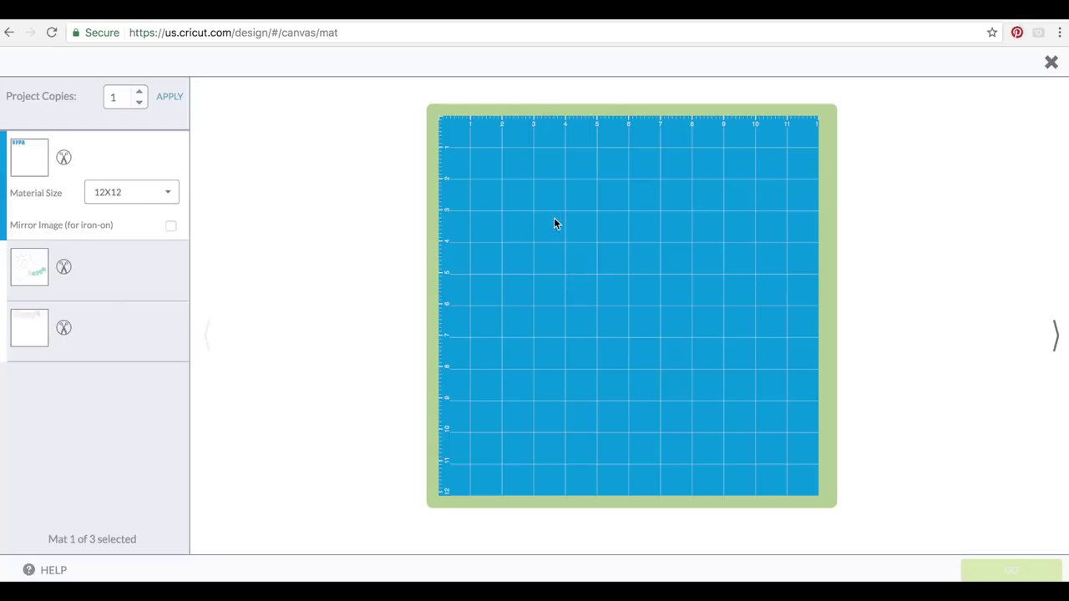
Step: Exit the Mat 1 of 3 preview back to the canvas with pink Mickey and the castle
click(1051, 62)
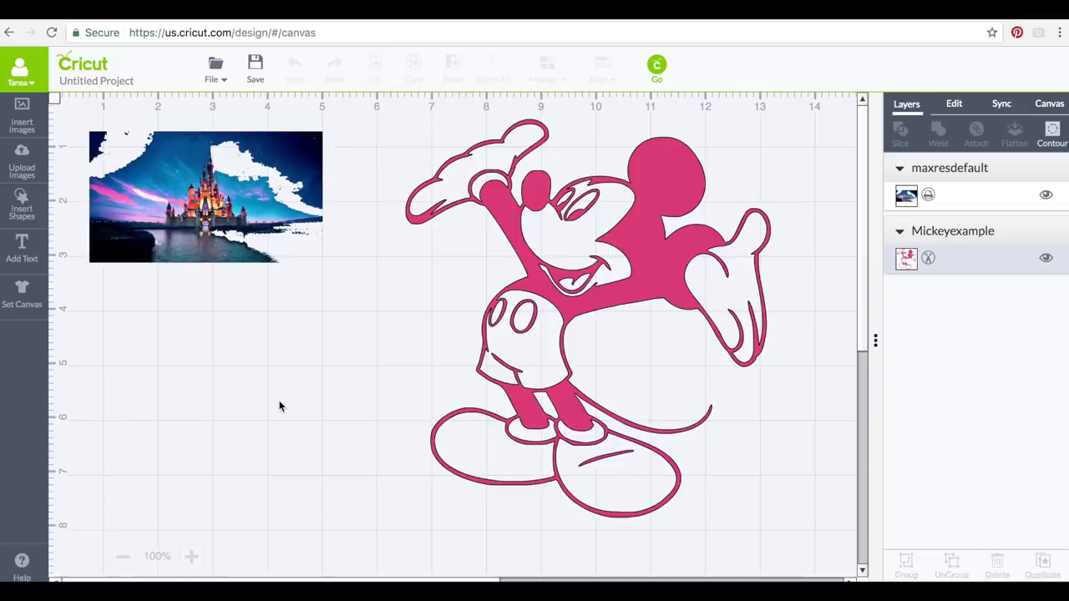
Step: Slide pink Mickey left beside the castle, settling at about X 5.91 in
drag(560, 313, 486, 308)
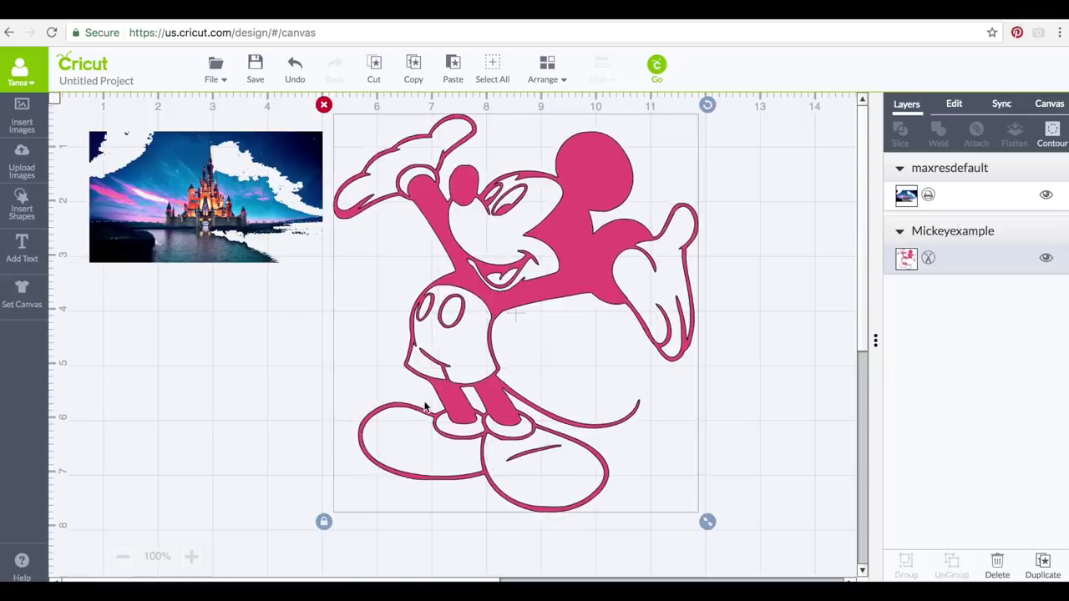
drag(473, 362, 511, 367)
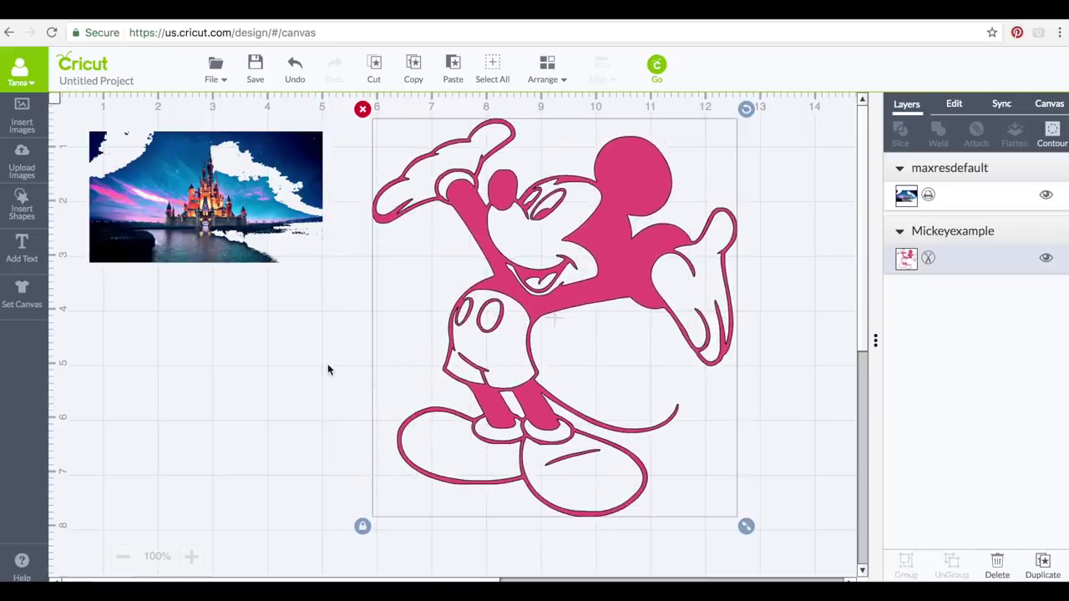